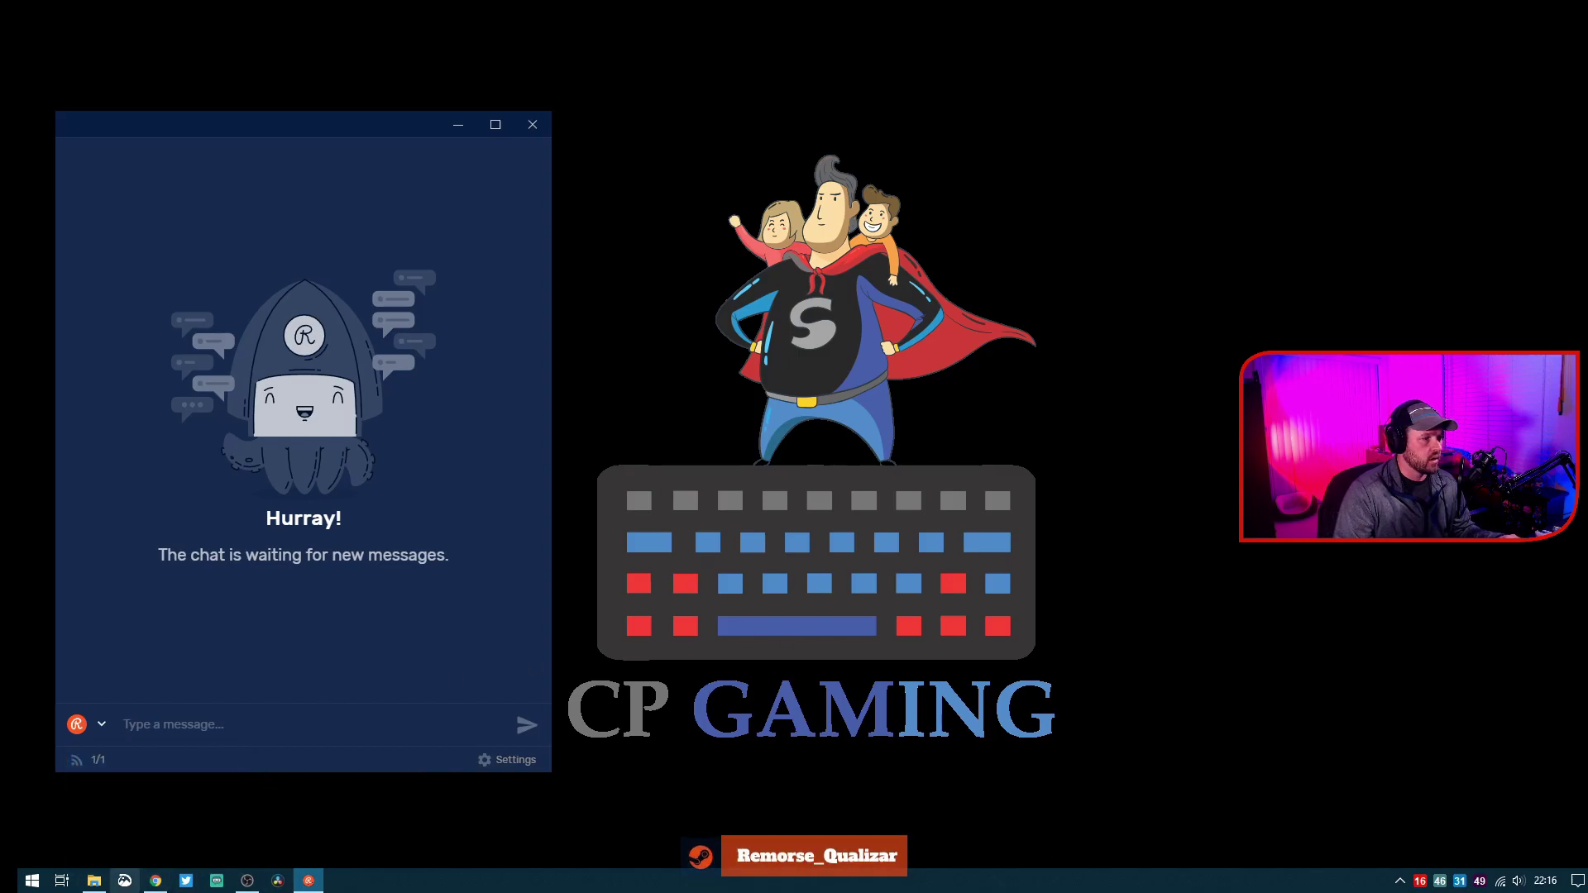
Step: Open Twitch in a new Chrome window beside the Restream chat and go to the streamer's own channel page
right_click(157, 882)
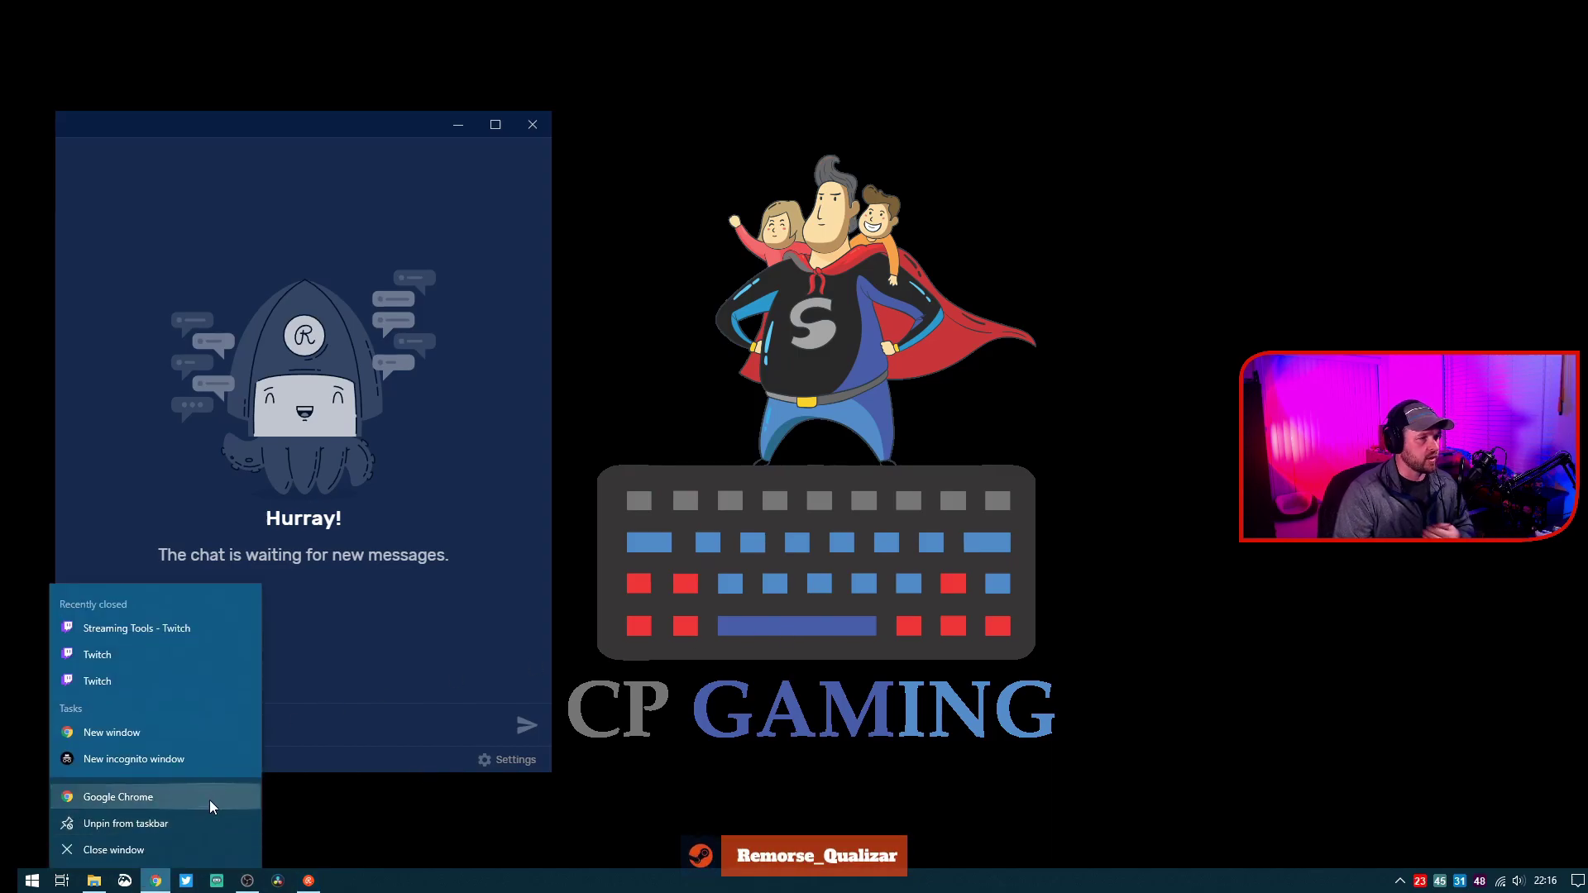
left_click(210, 799)
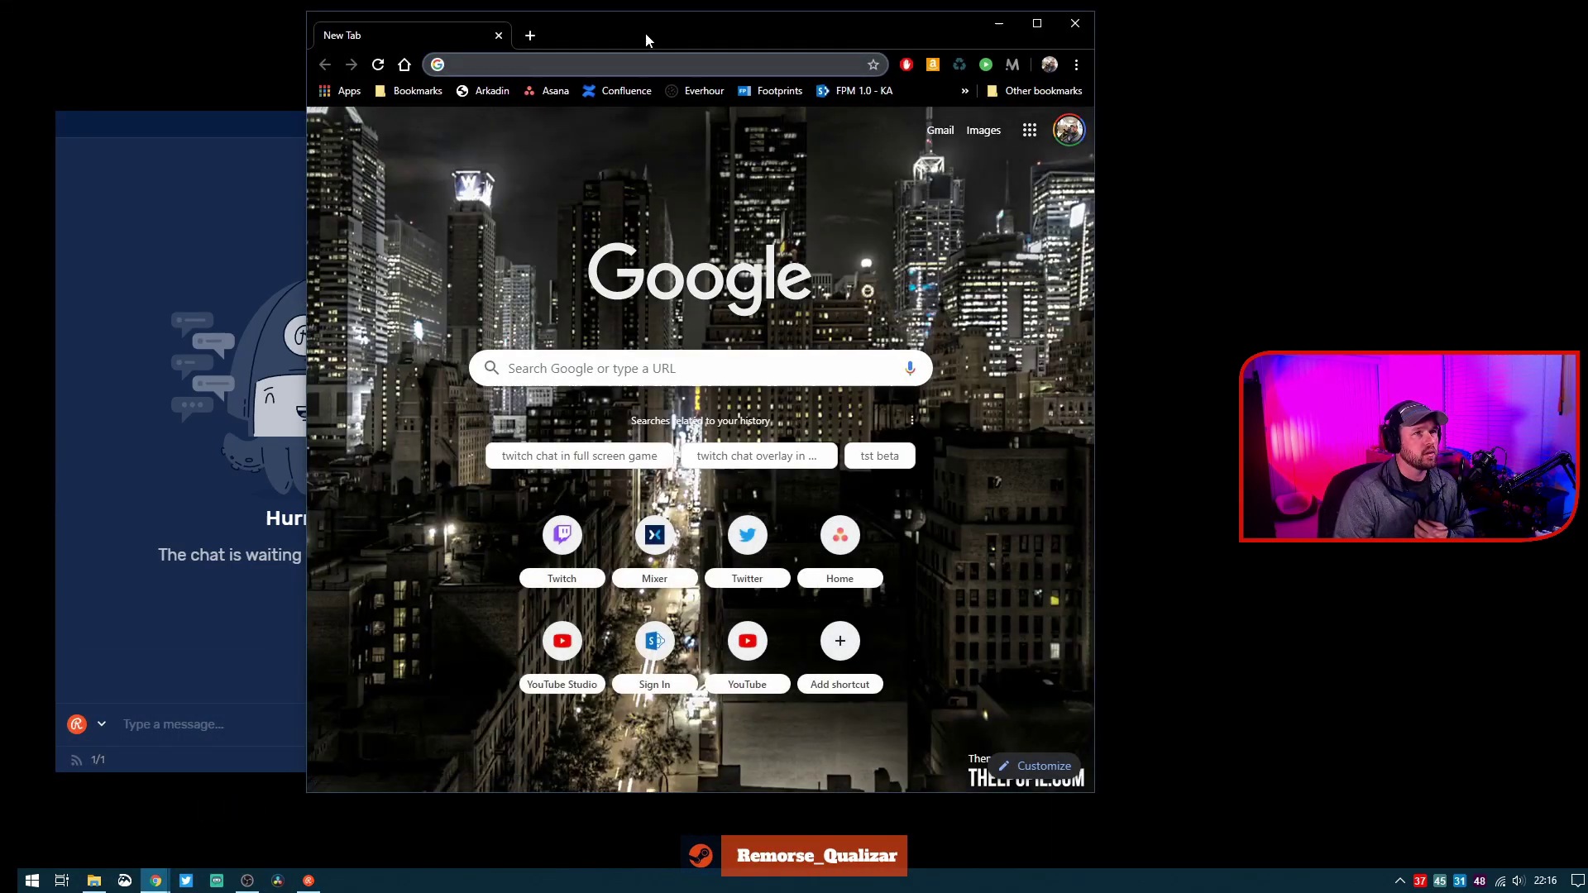
left_click_drag(646, 38, 1022, 28)
left_click(956, 566)
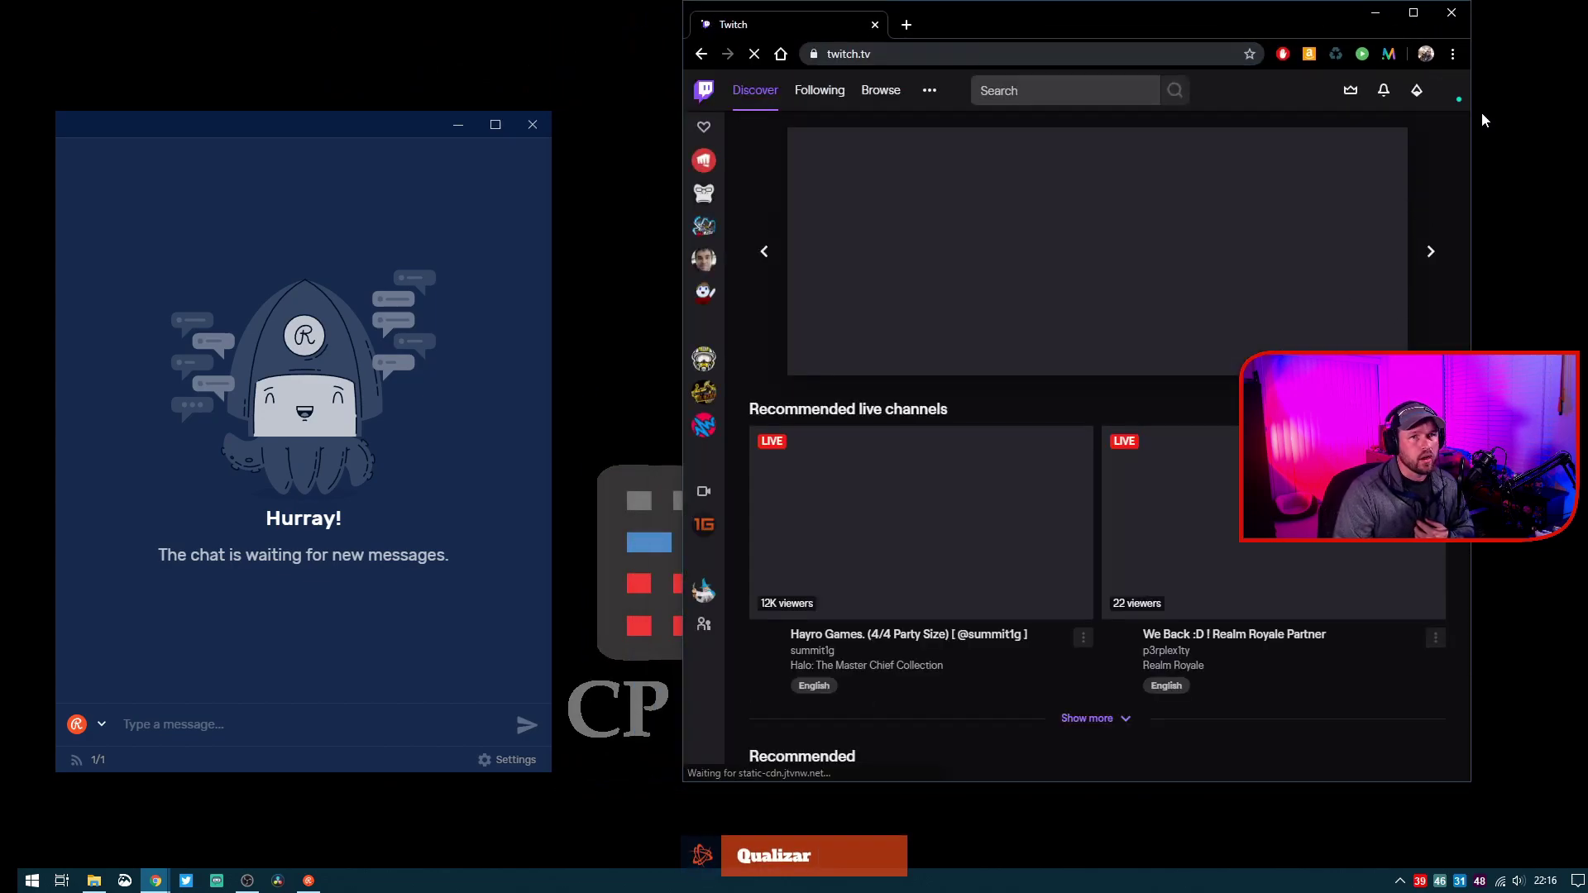
left_click(1449, 91)
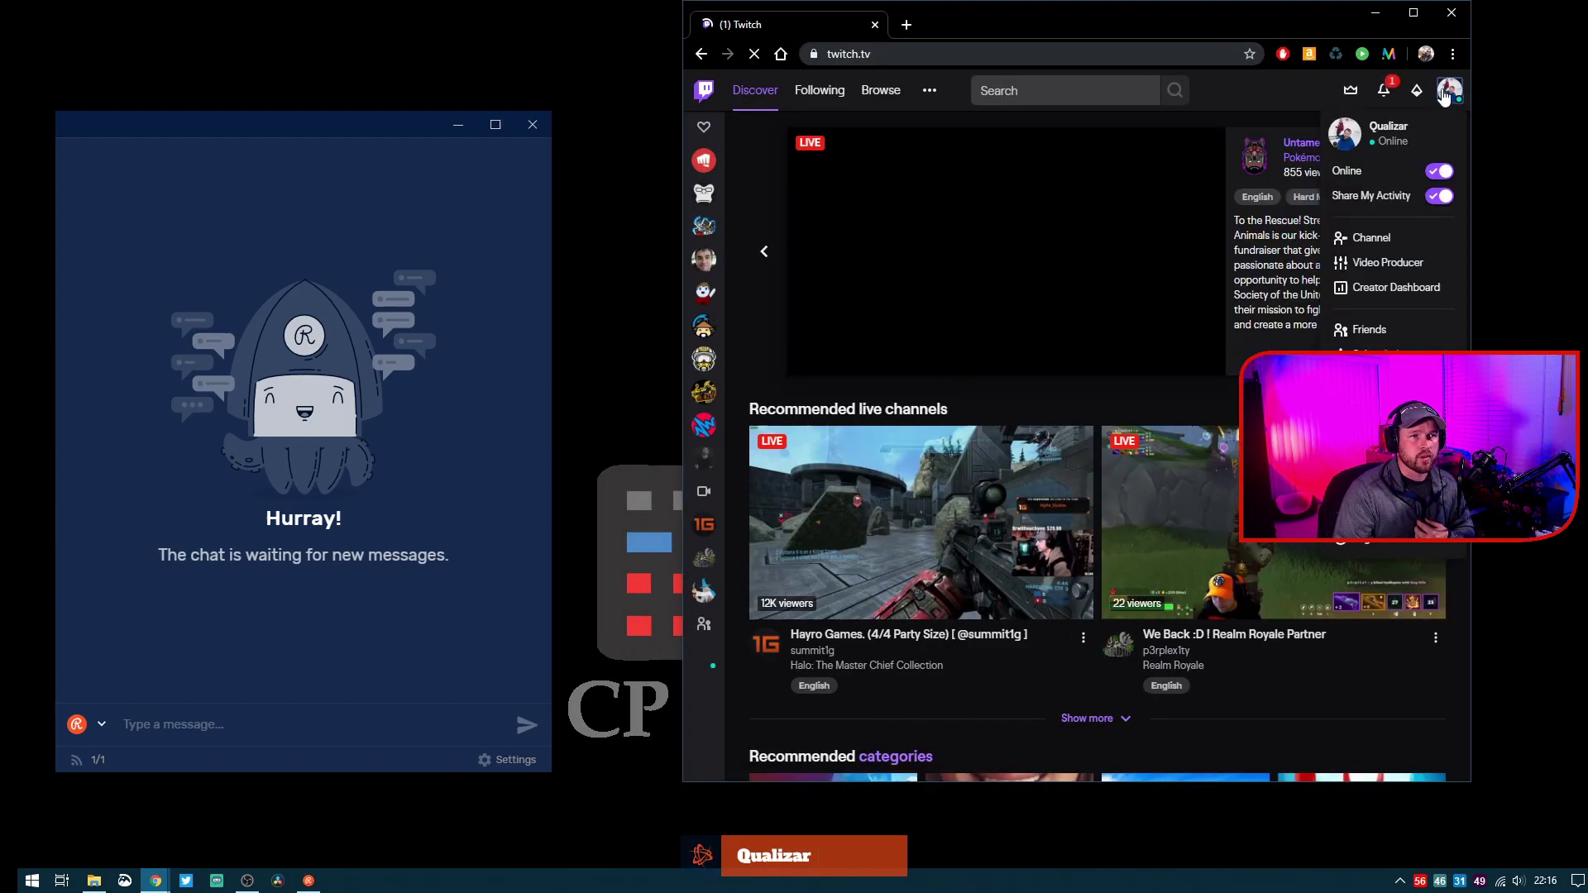
left_click(1397, 248)
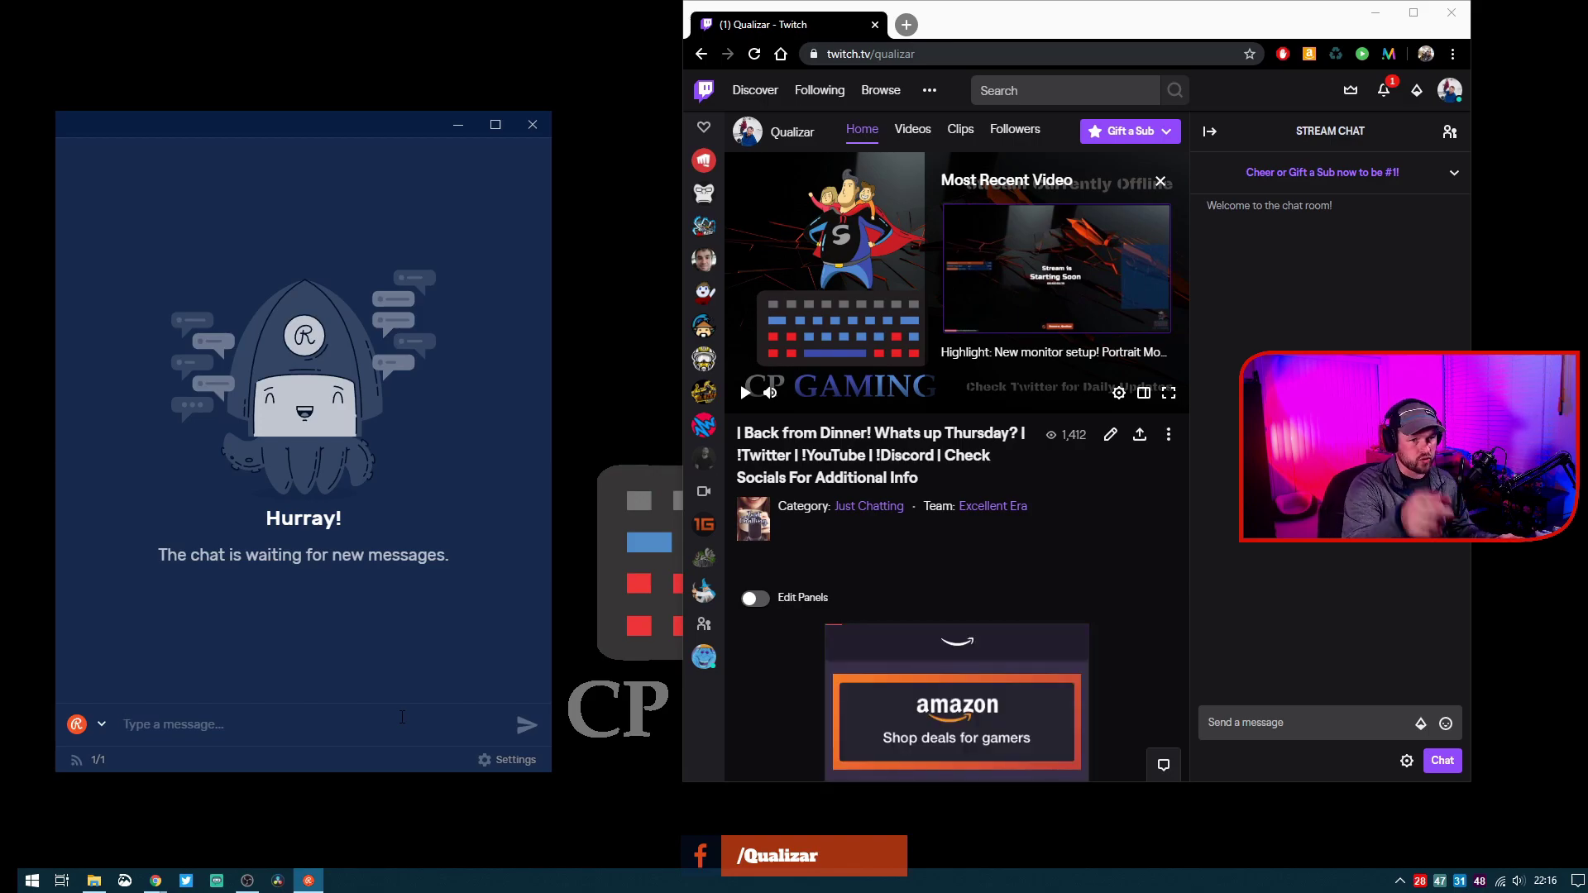
Step: Send the message "Hello" from the Restream chat, check it in the Twitch stream chat, and minimize the browser
type("Hello")
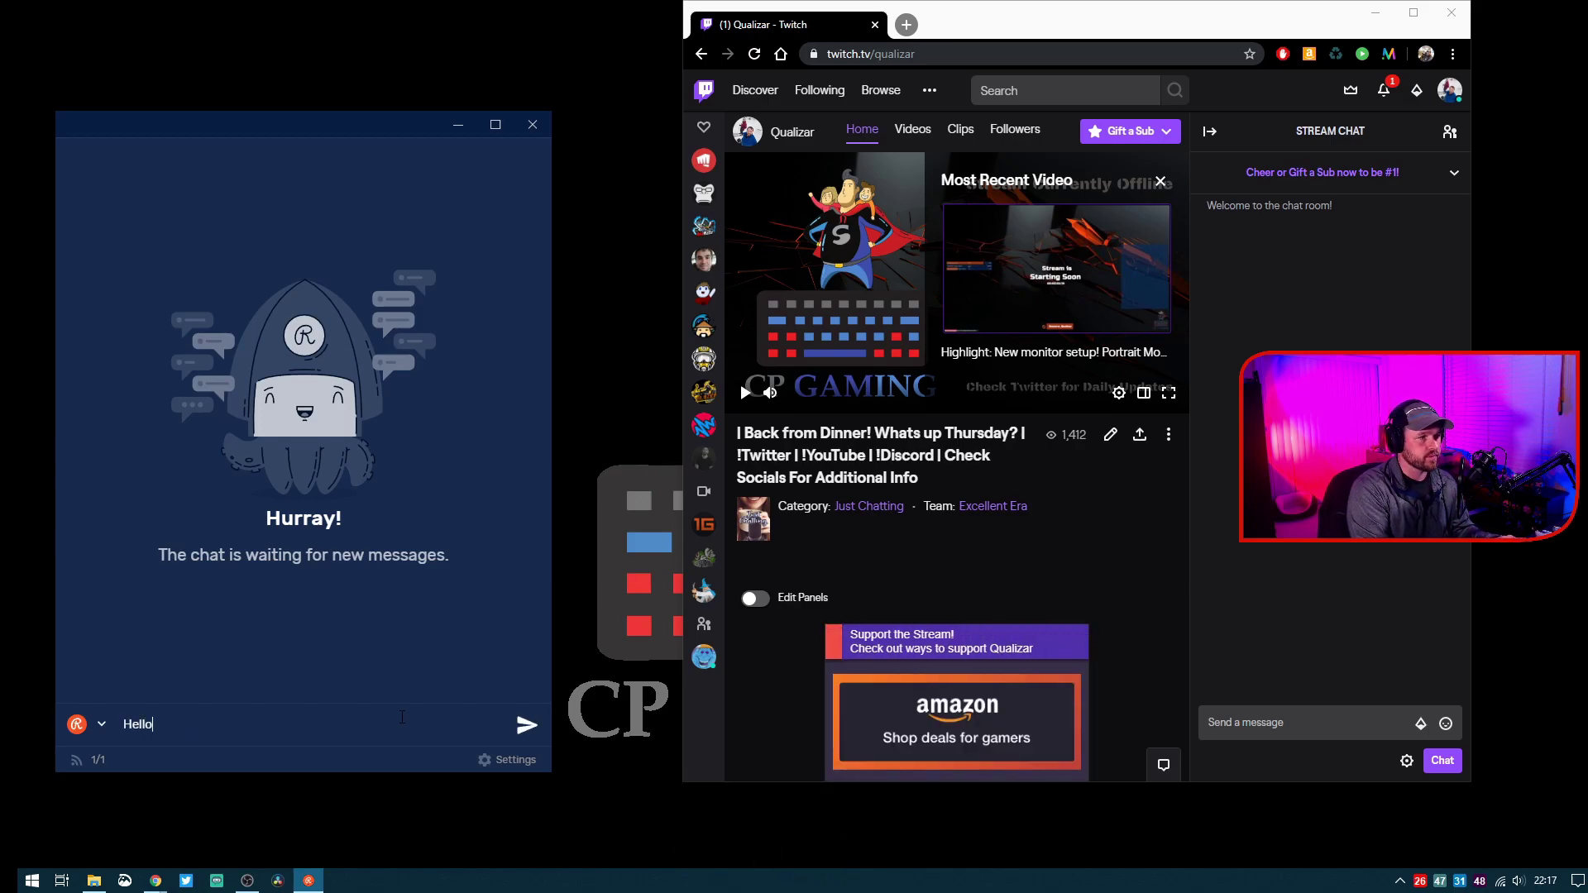
key("Return")
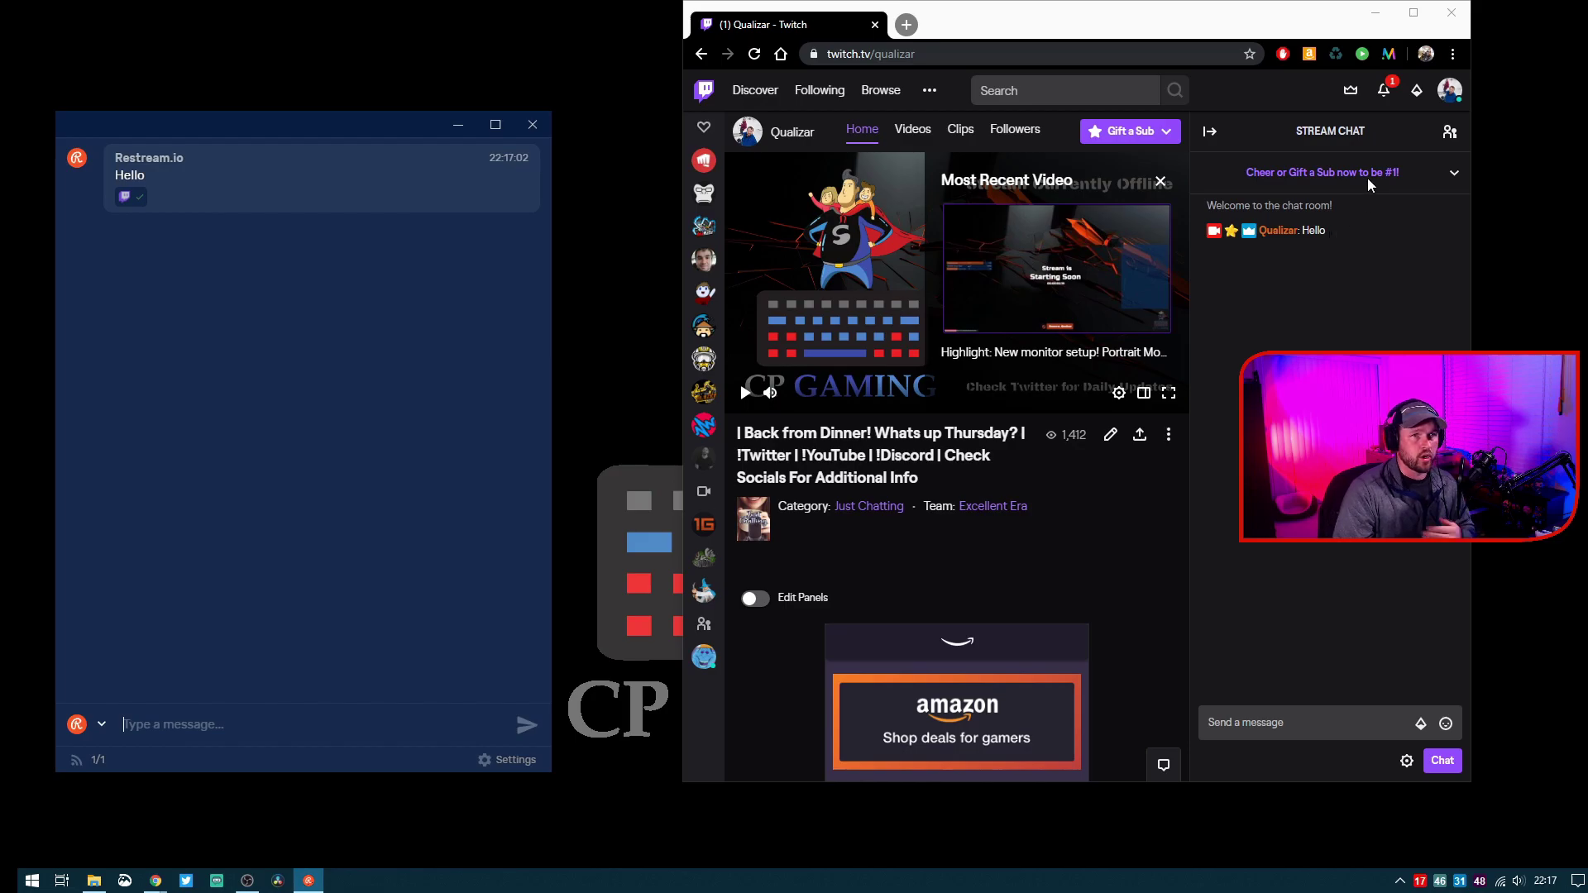
left_click(1377, 14)
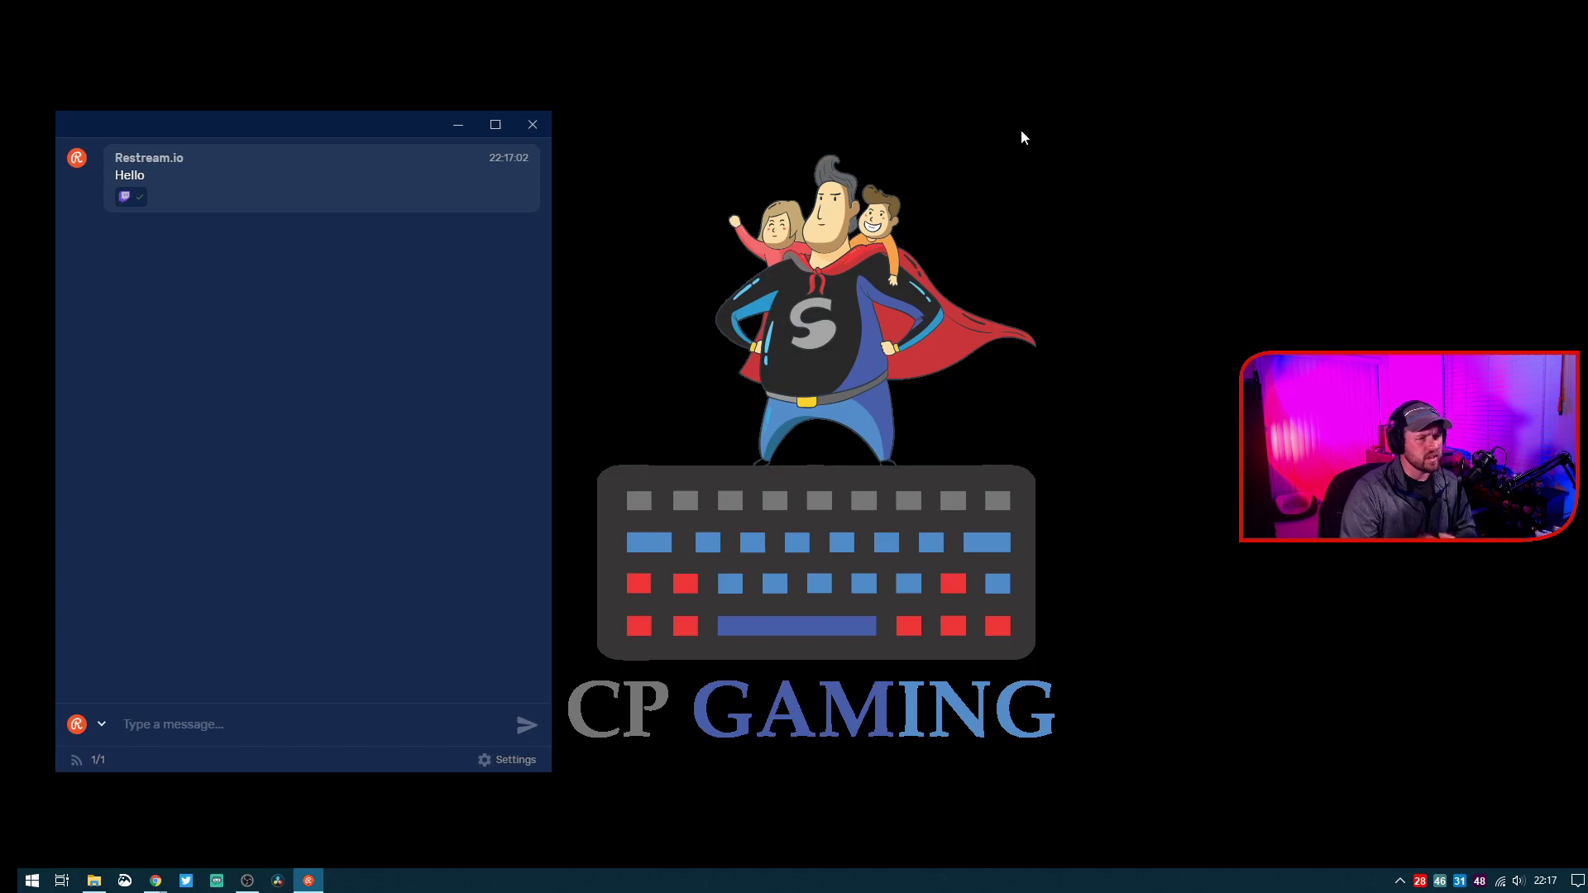
Step: Open the Restream chat's Appearance settings and place the settings window beside the chat window
left_click(502, 761)
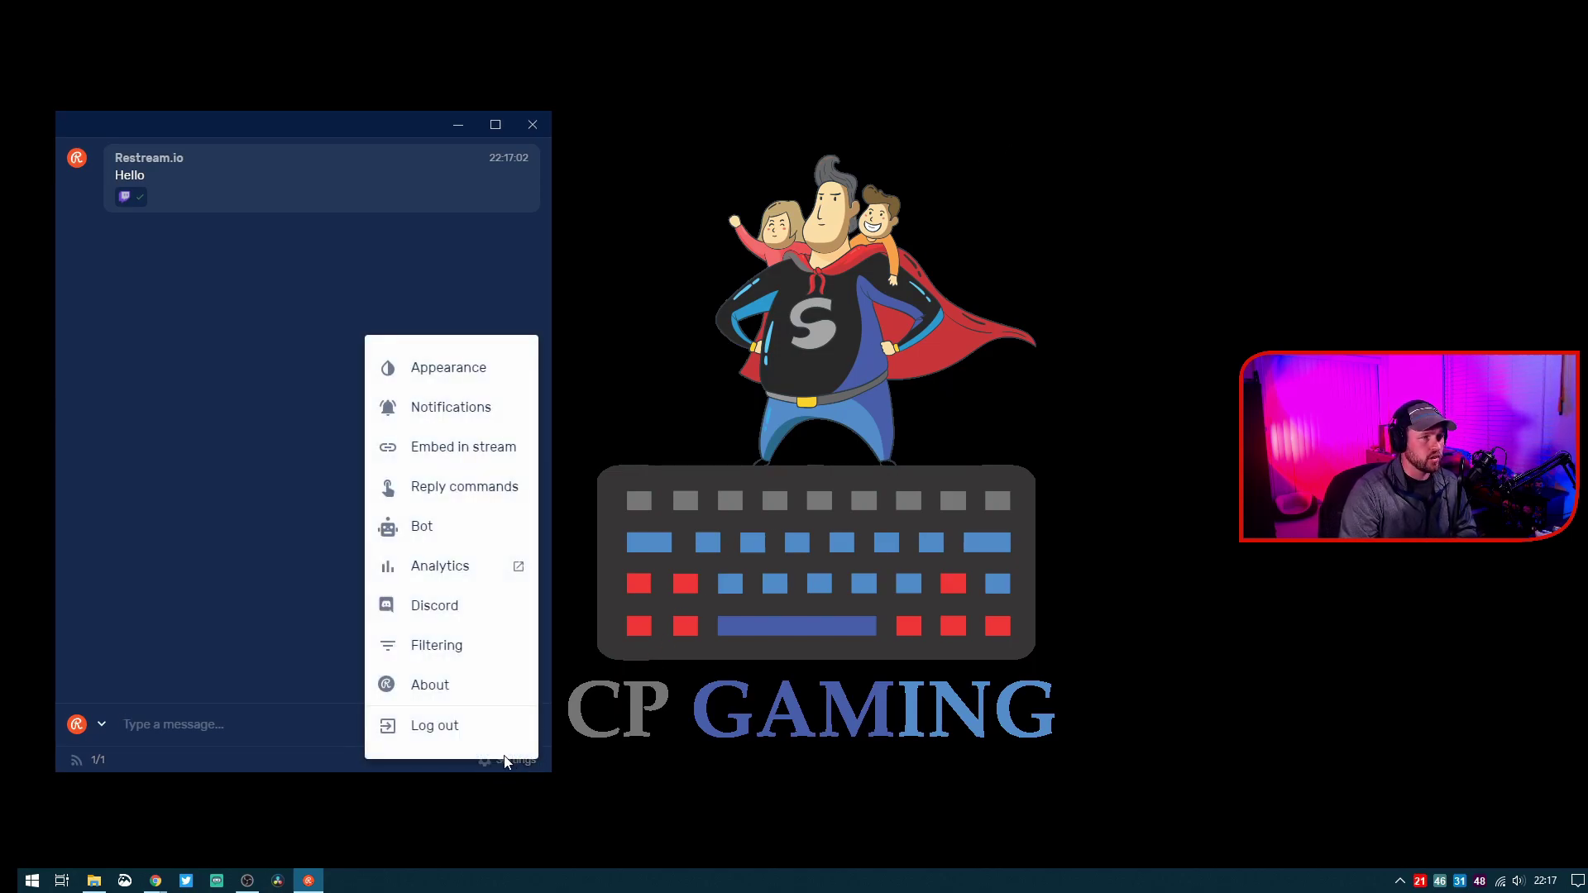
left_click(488, 368)
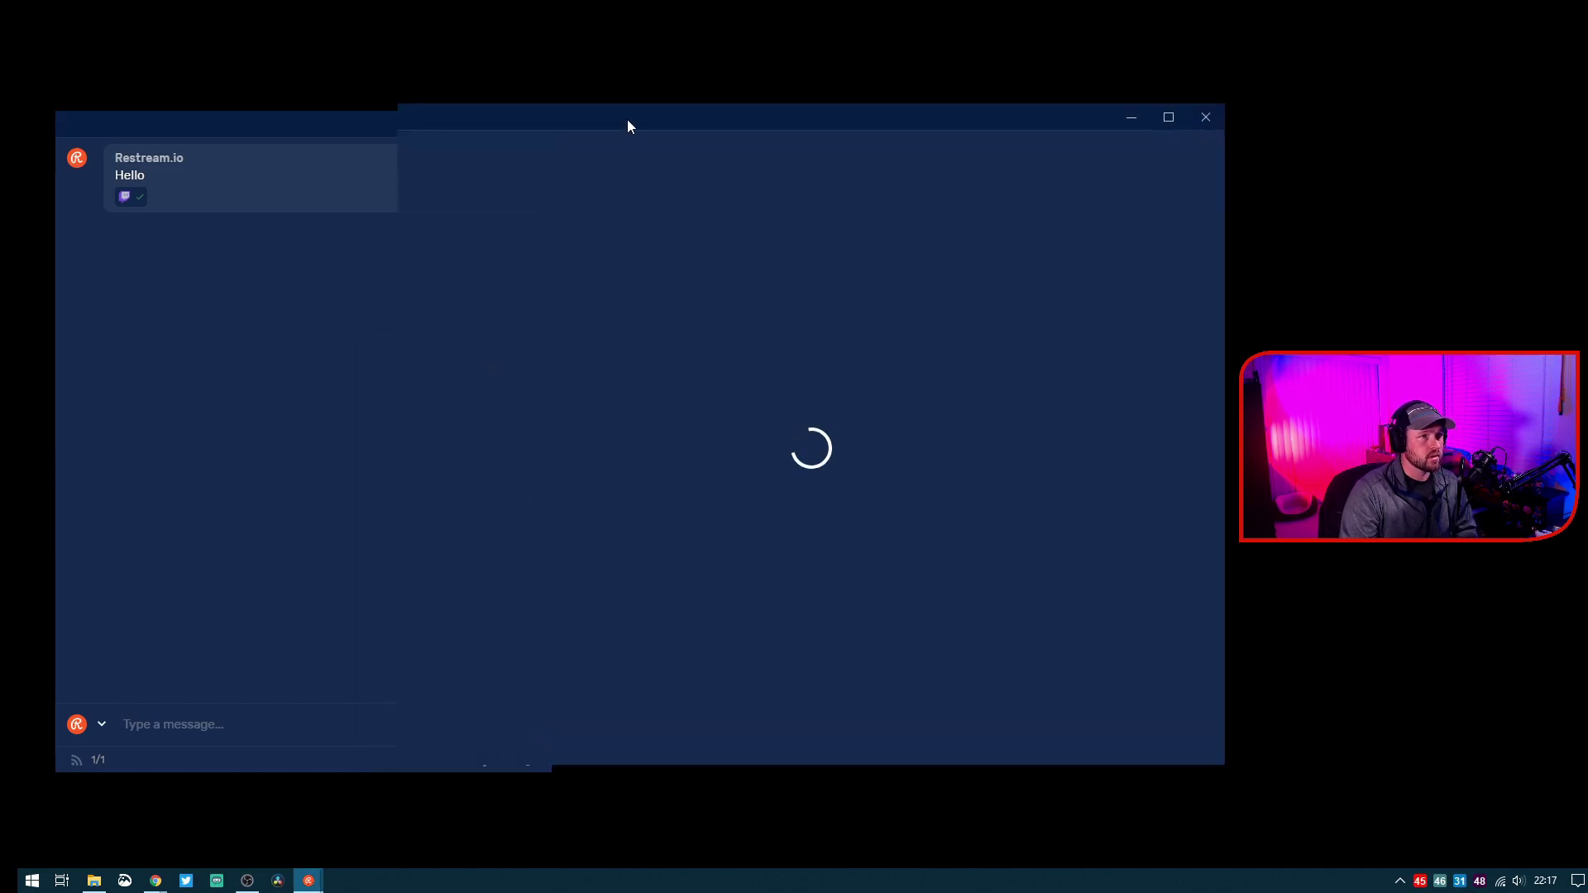
left_click_drag(626, 126, 874, 126)
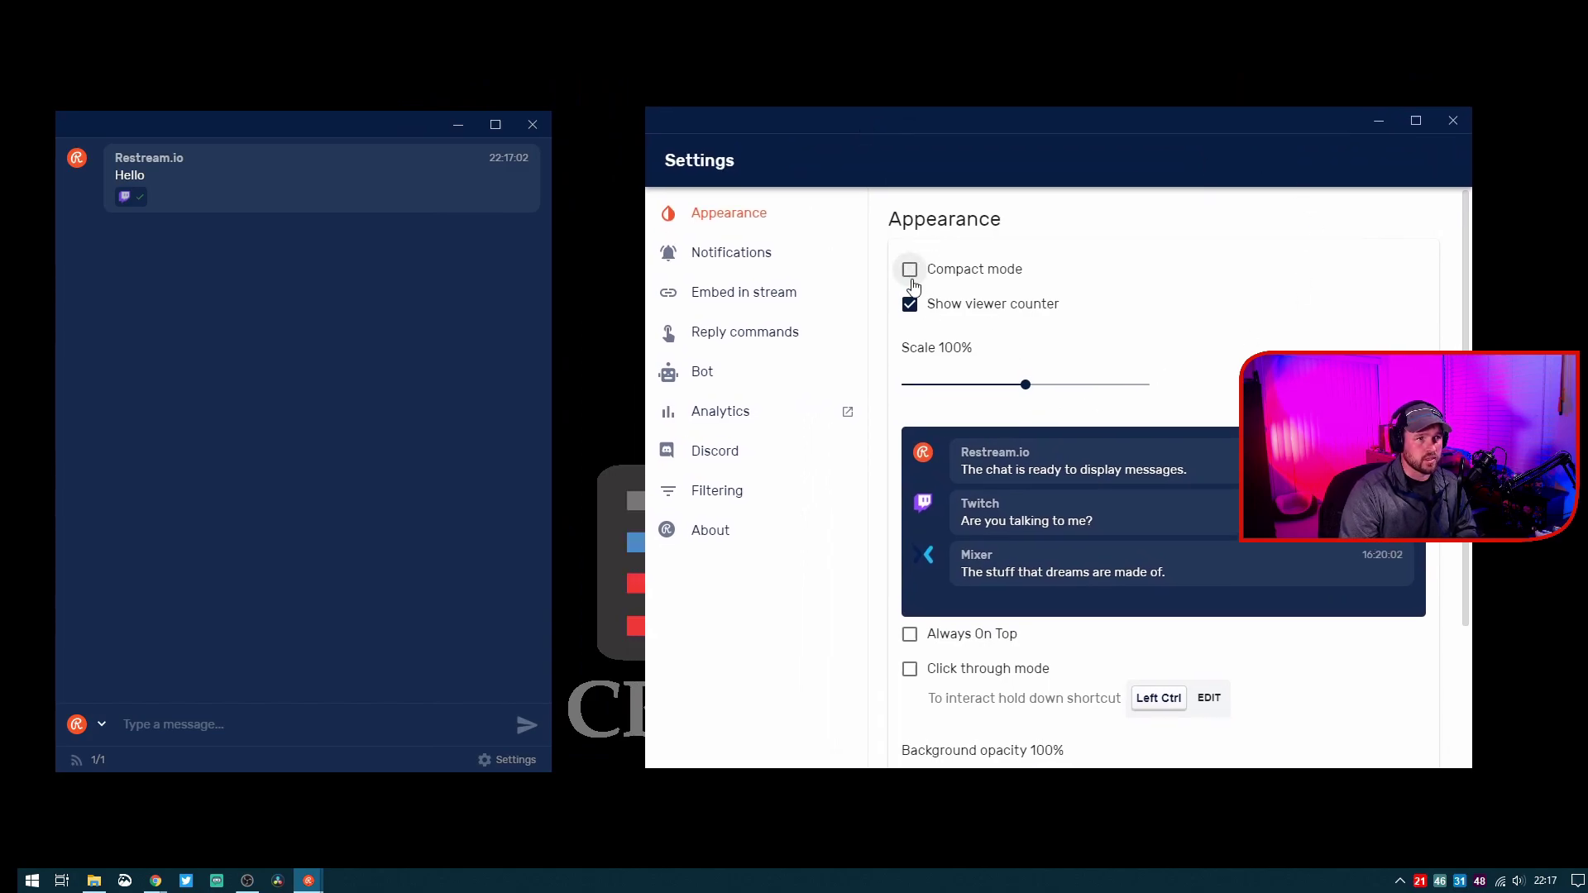
Step: Set the chat's background opacity to 0% and its message opacity to 15%
scroll(1205, 450, "down", 2)
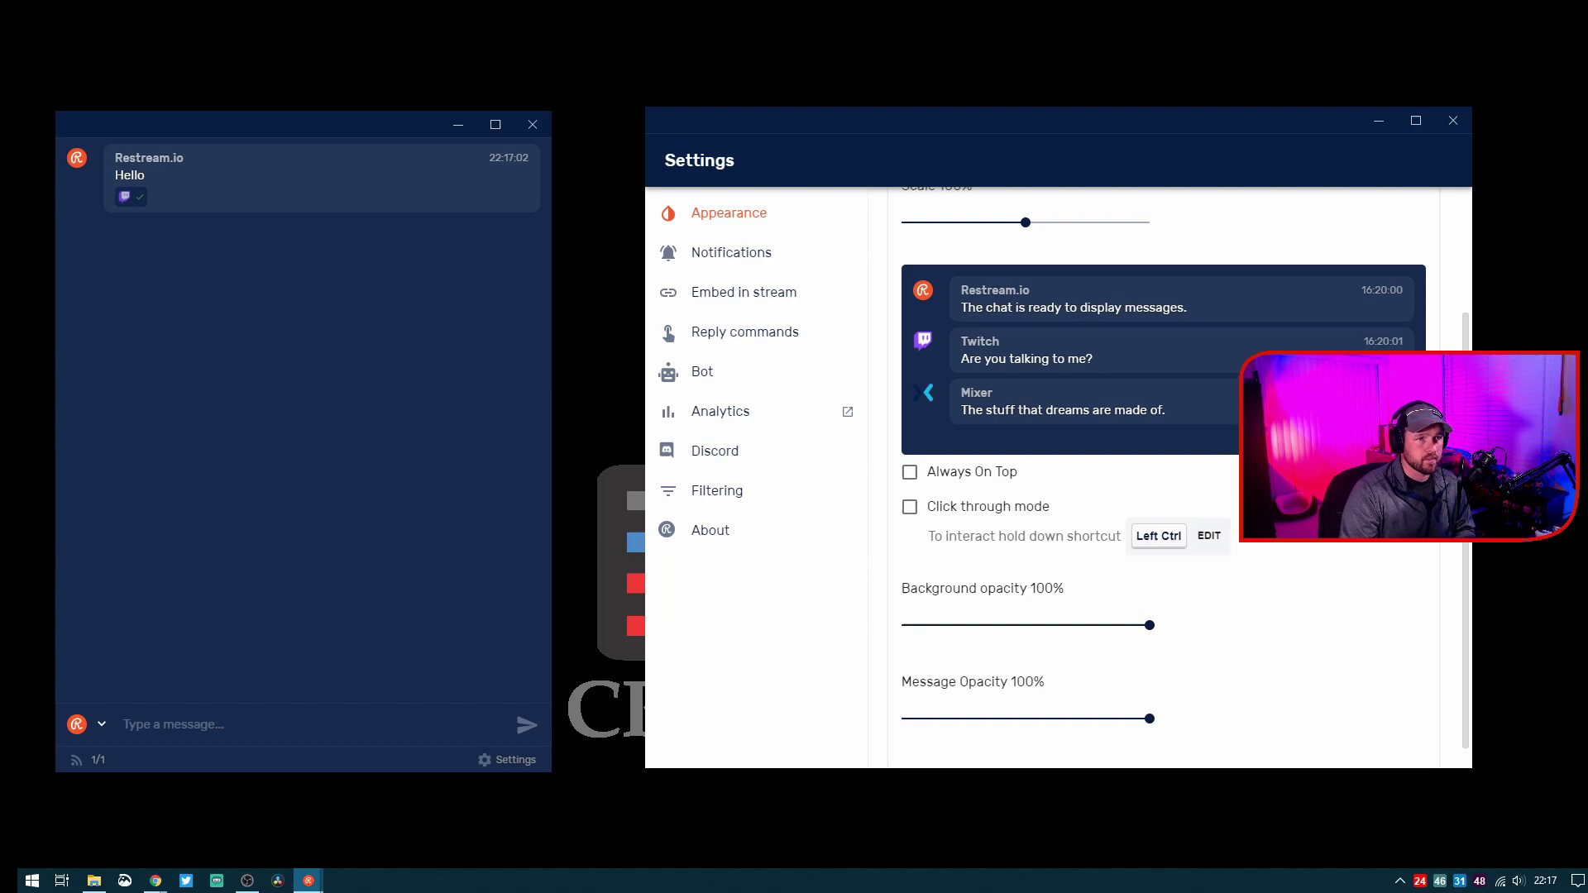
scroll(1185, 477, "up", 1)
scroll(1184, 478, "down", 1)
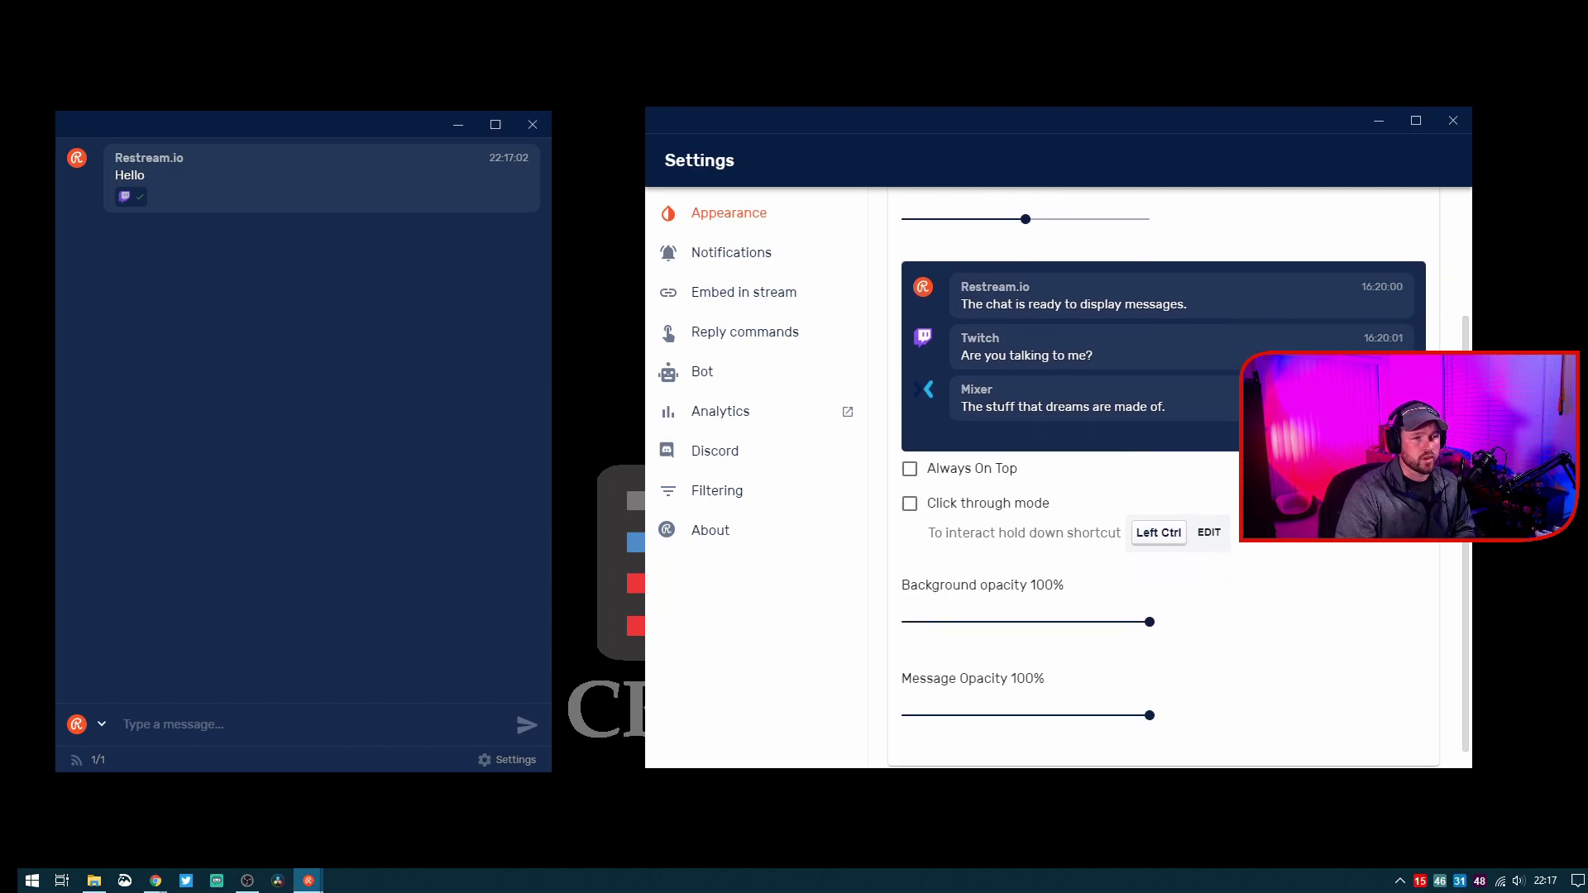
mouse_move(1152, 626)
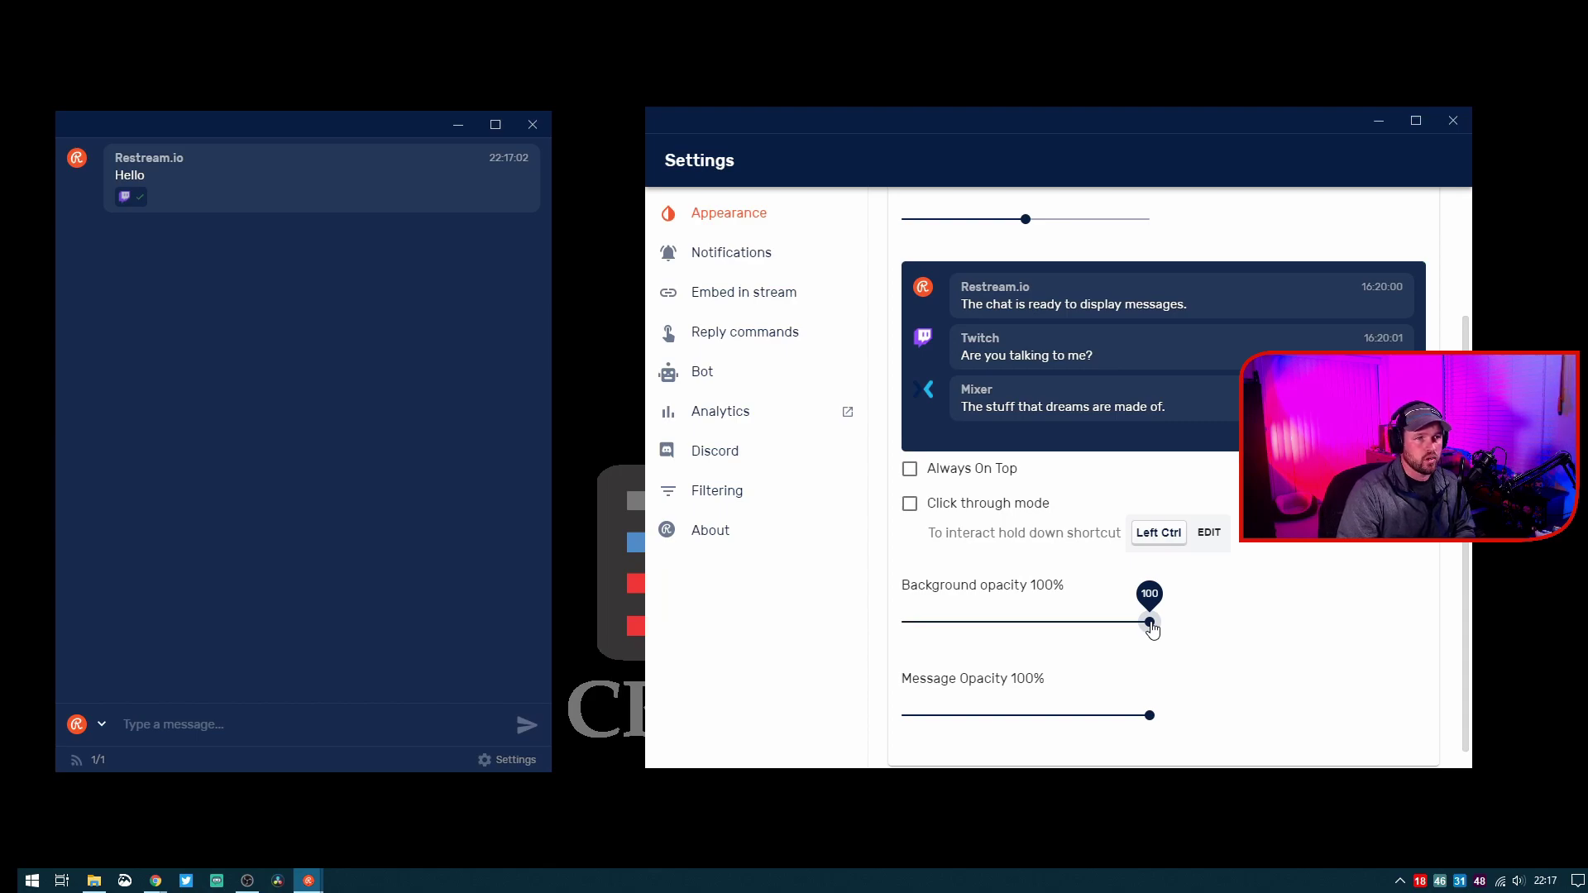
left_click_drag(1151, 627, 857, 649)
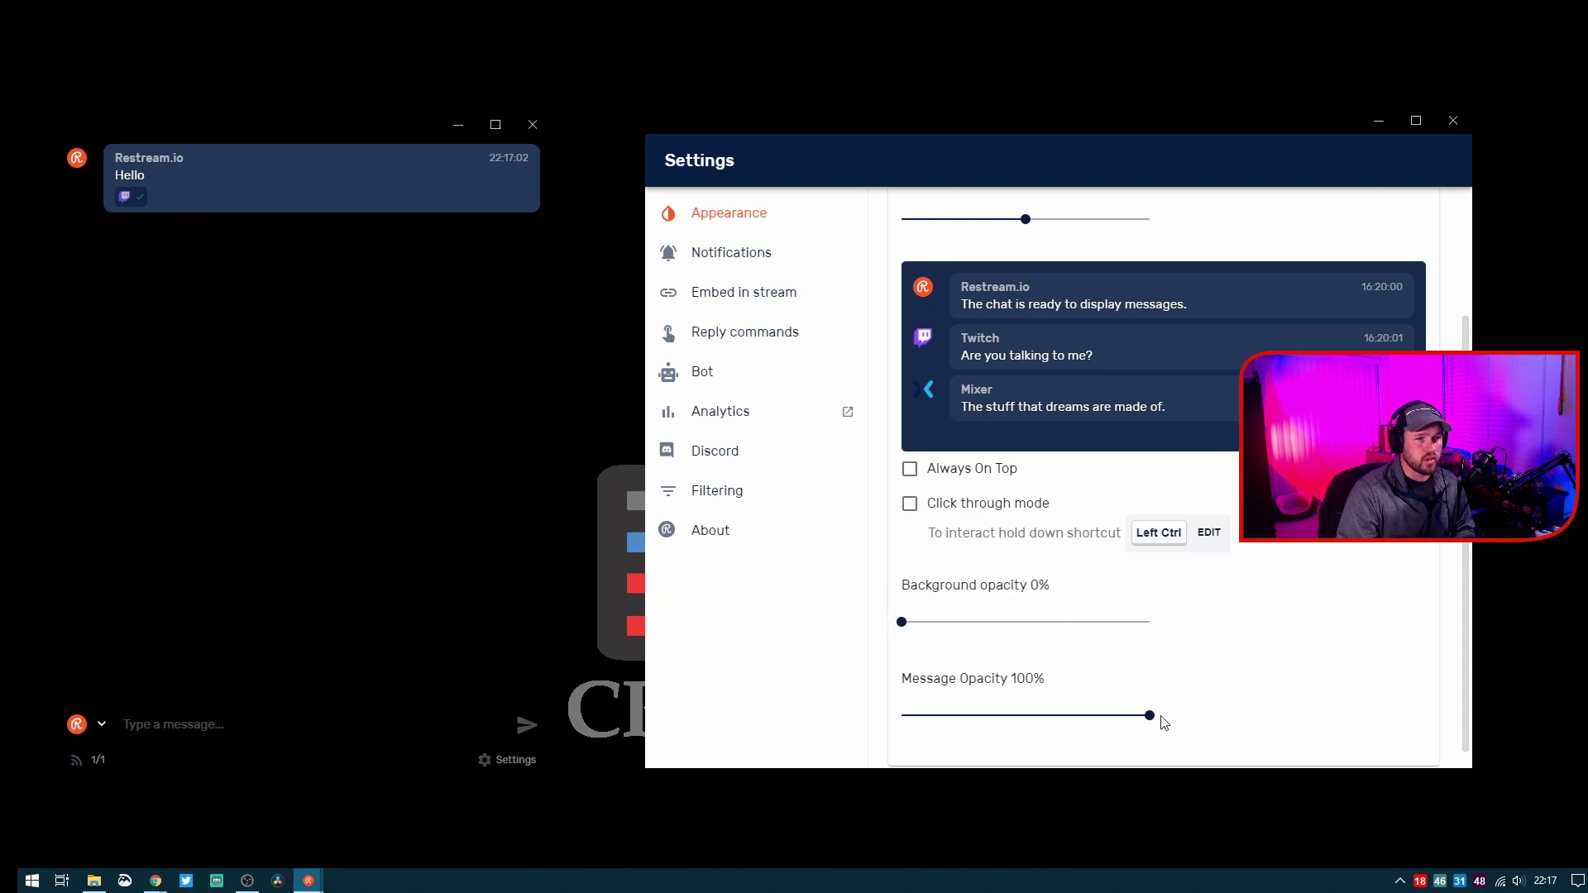
left_click_drag(1150, 714, 914, 716)
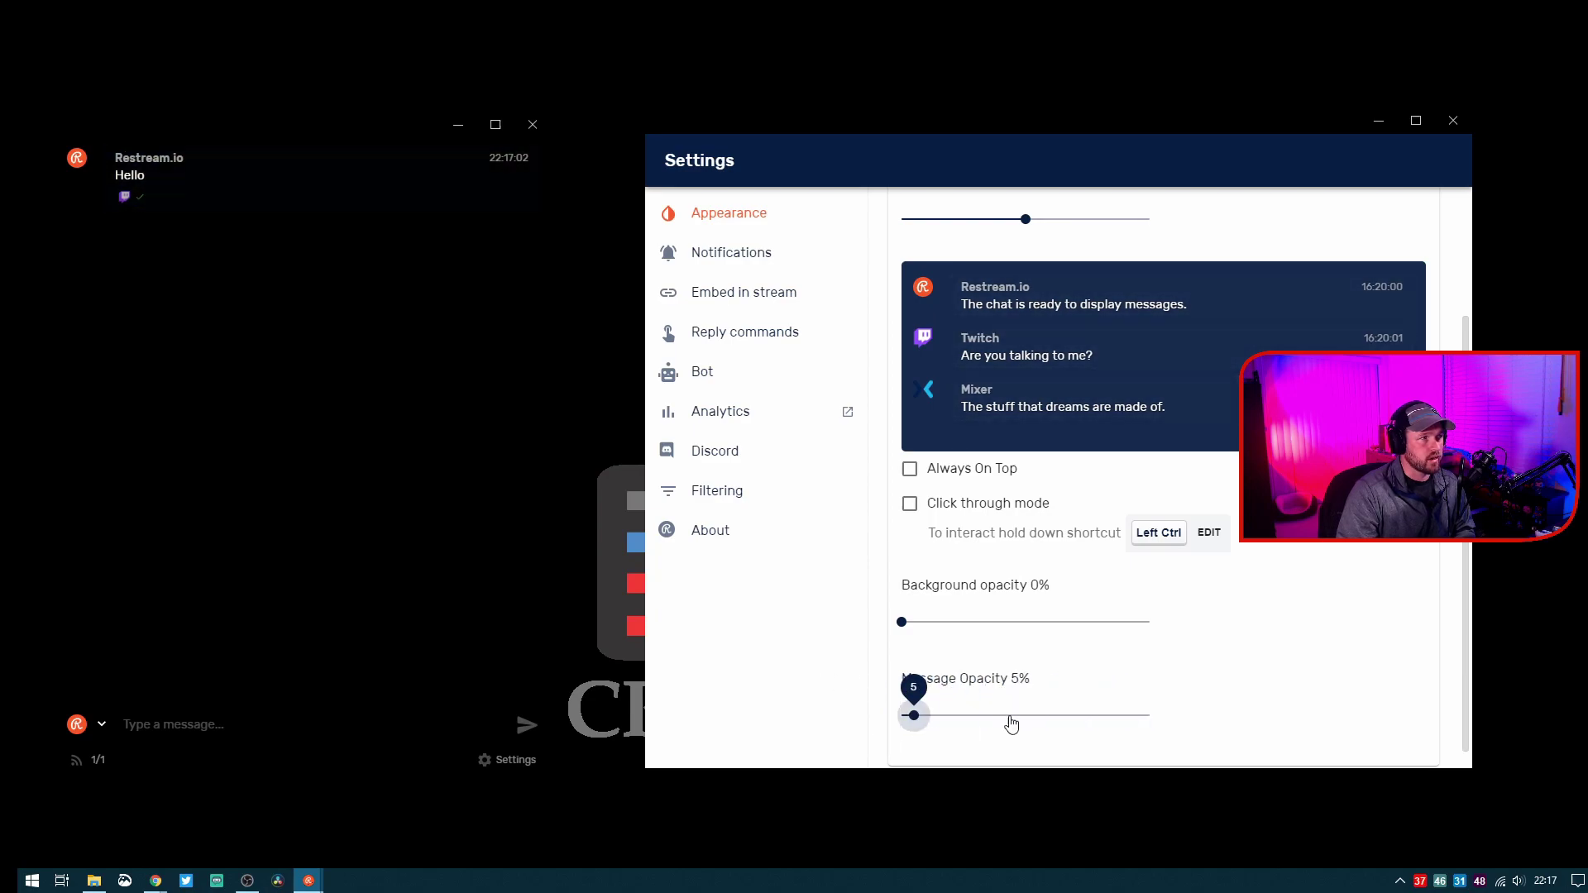
left_click_drag(1010, 724, 943, 718)
Step: Move the chat window to the desktop's upper-left corner and enable Always On Top
left_click_drag(329, 137, 298, 33)
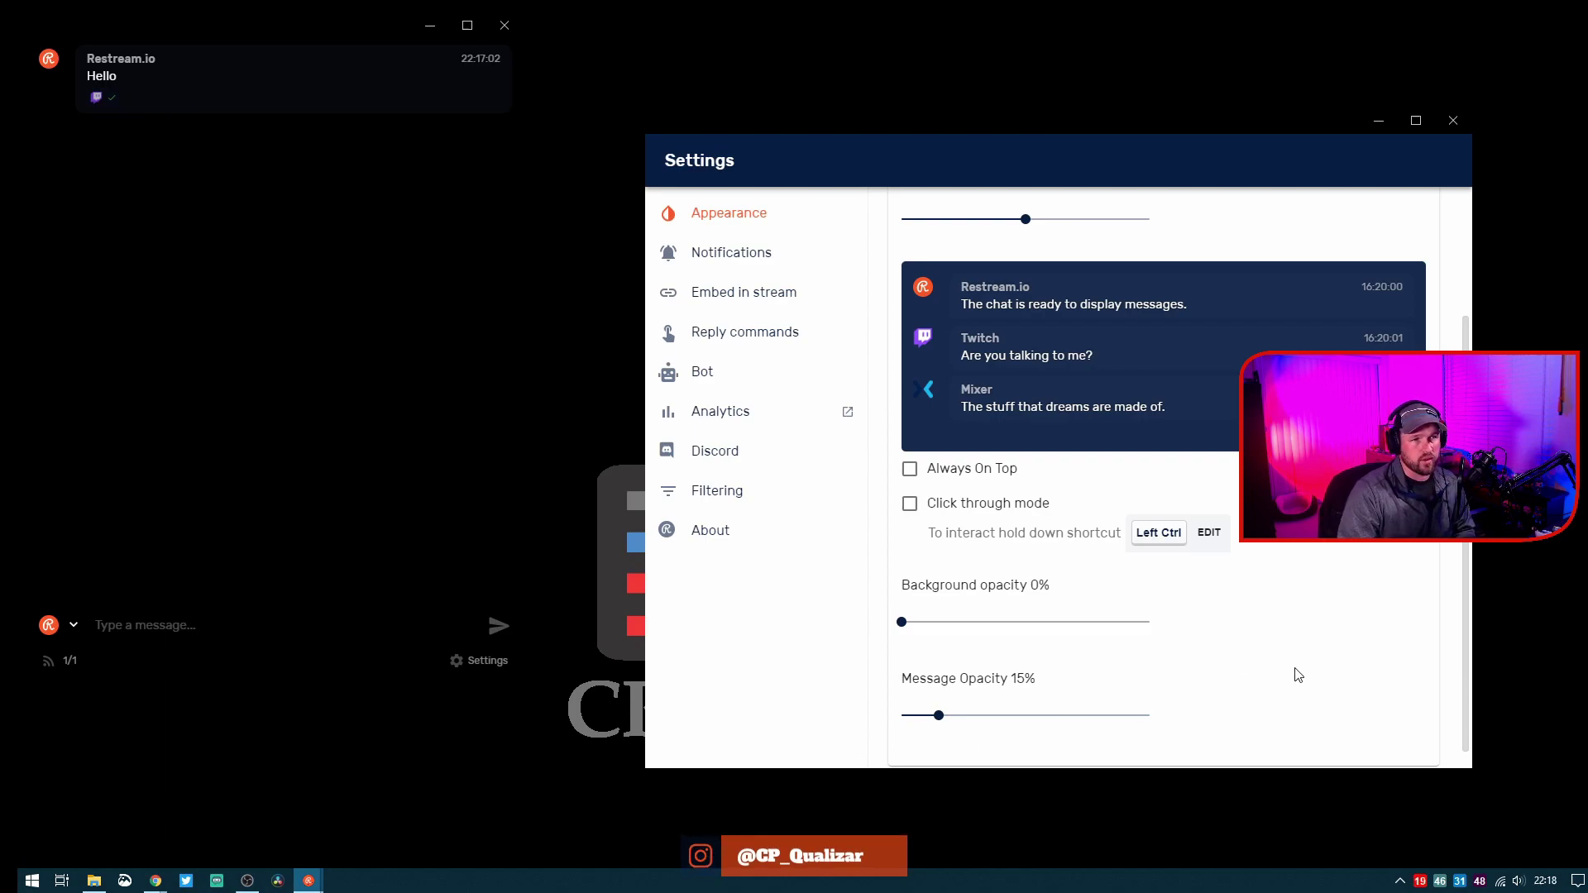
left_click(910, 469)
left_click_drag(918, 470, 1039, 473)
left_click(997, 478)
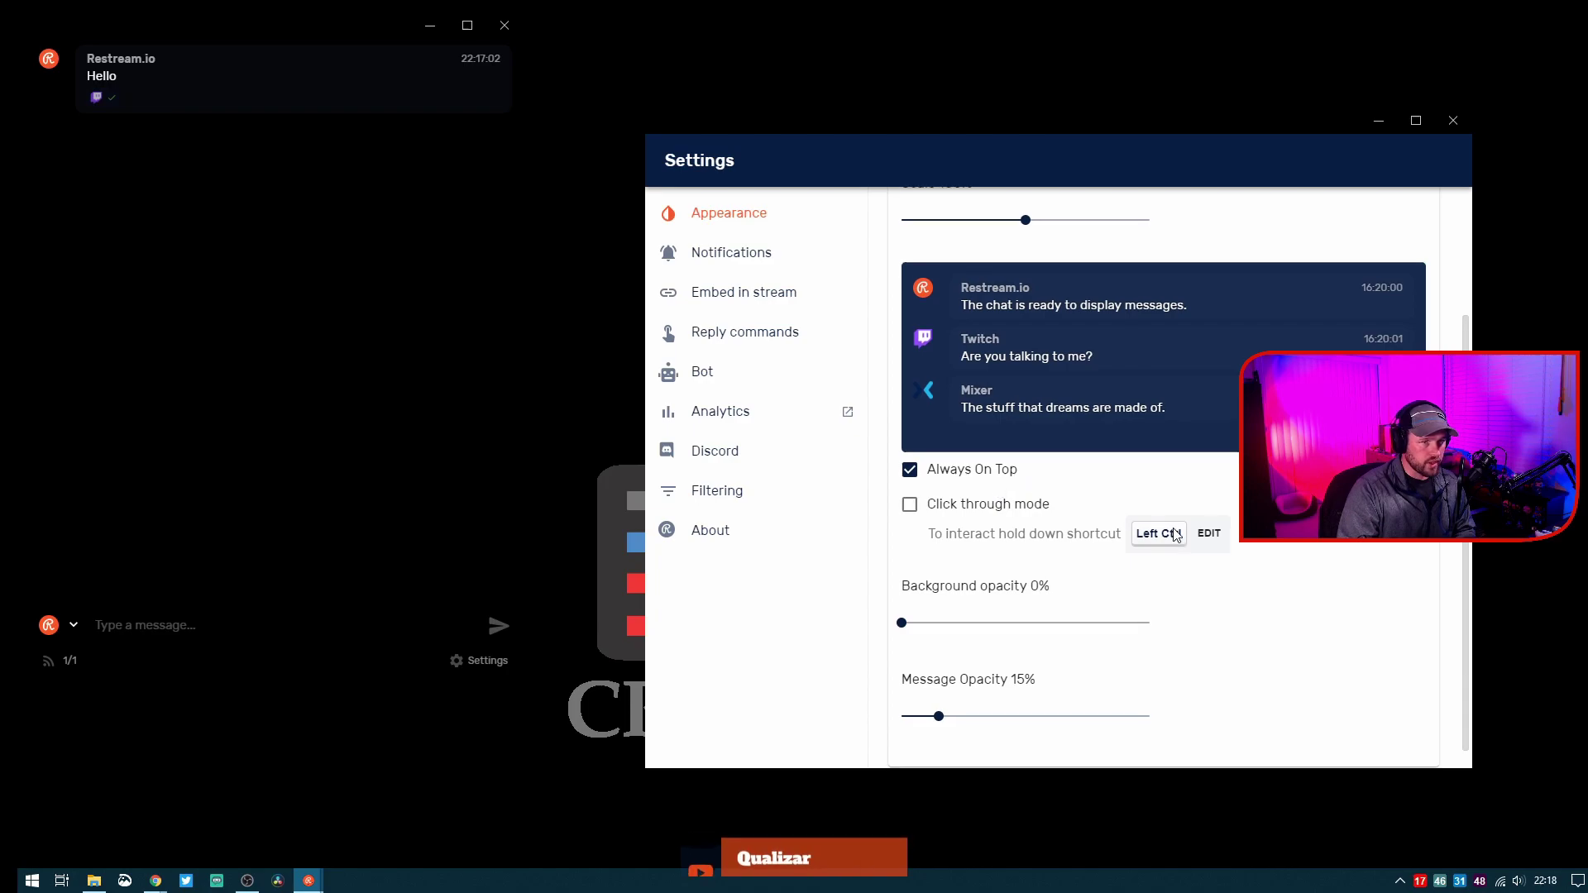
Step: Review the Appearance options and shrink the chat window in both width and height
scroll(1296, 557, "up", 2)
scroll(1330, 609, "down", 2)
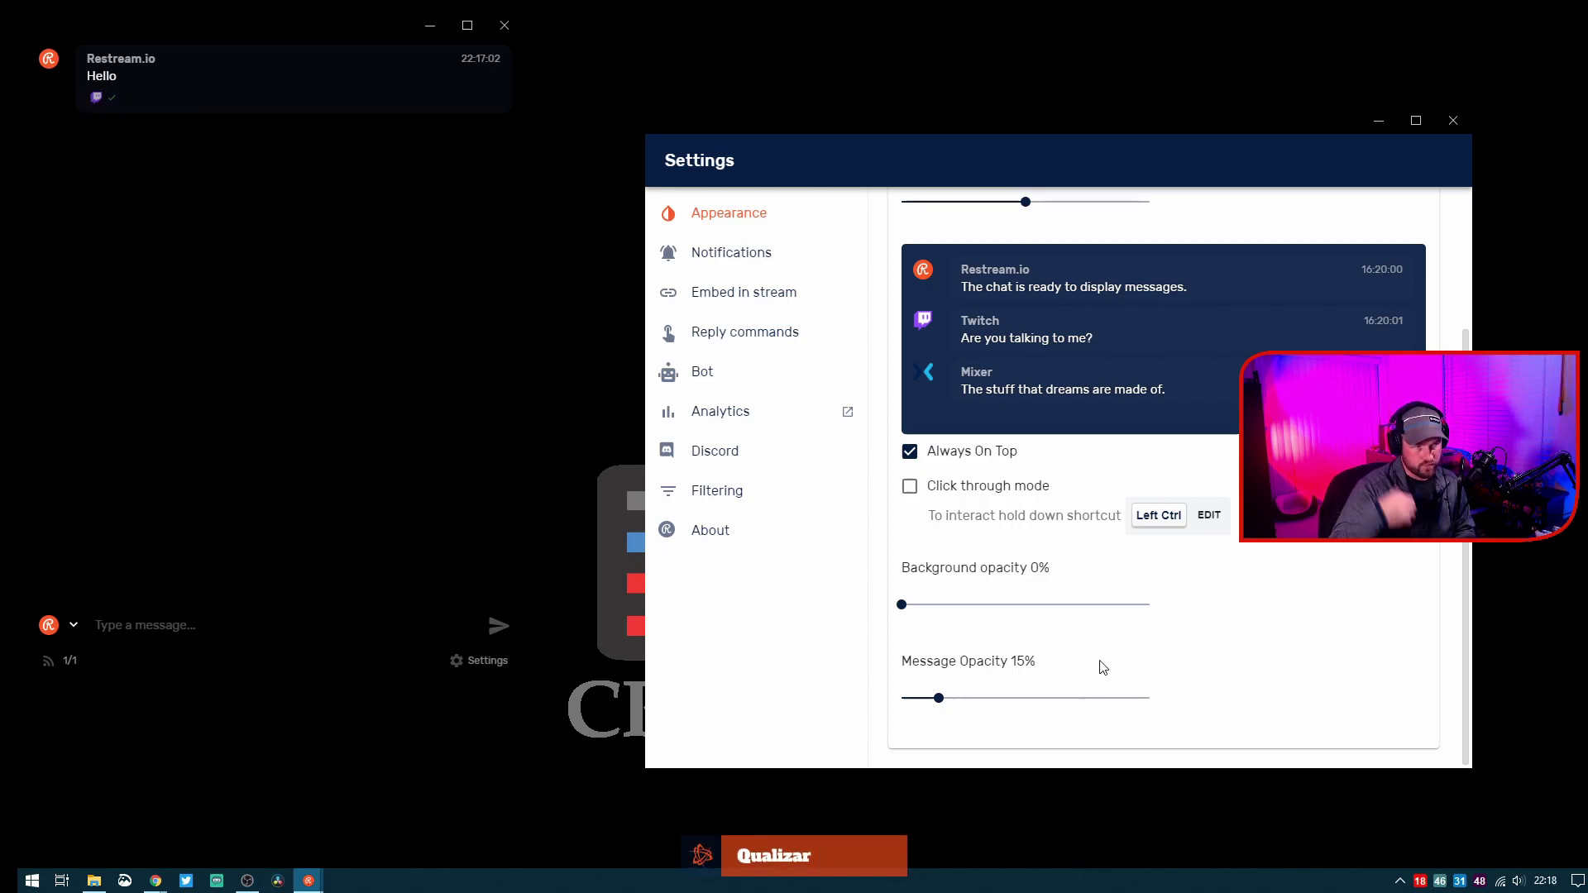
scroll(1158, 645, "up", 3)
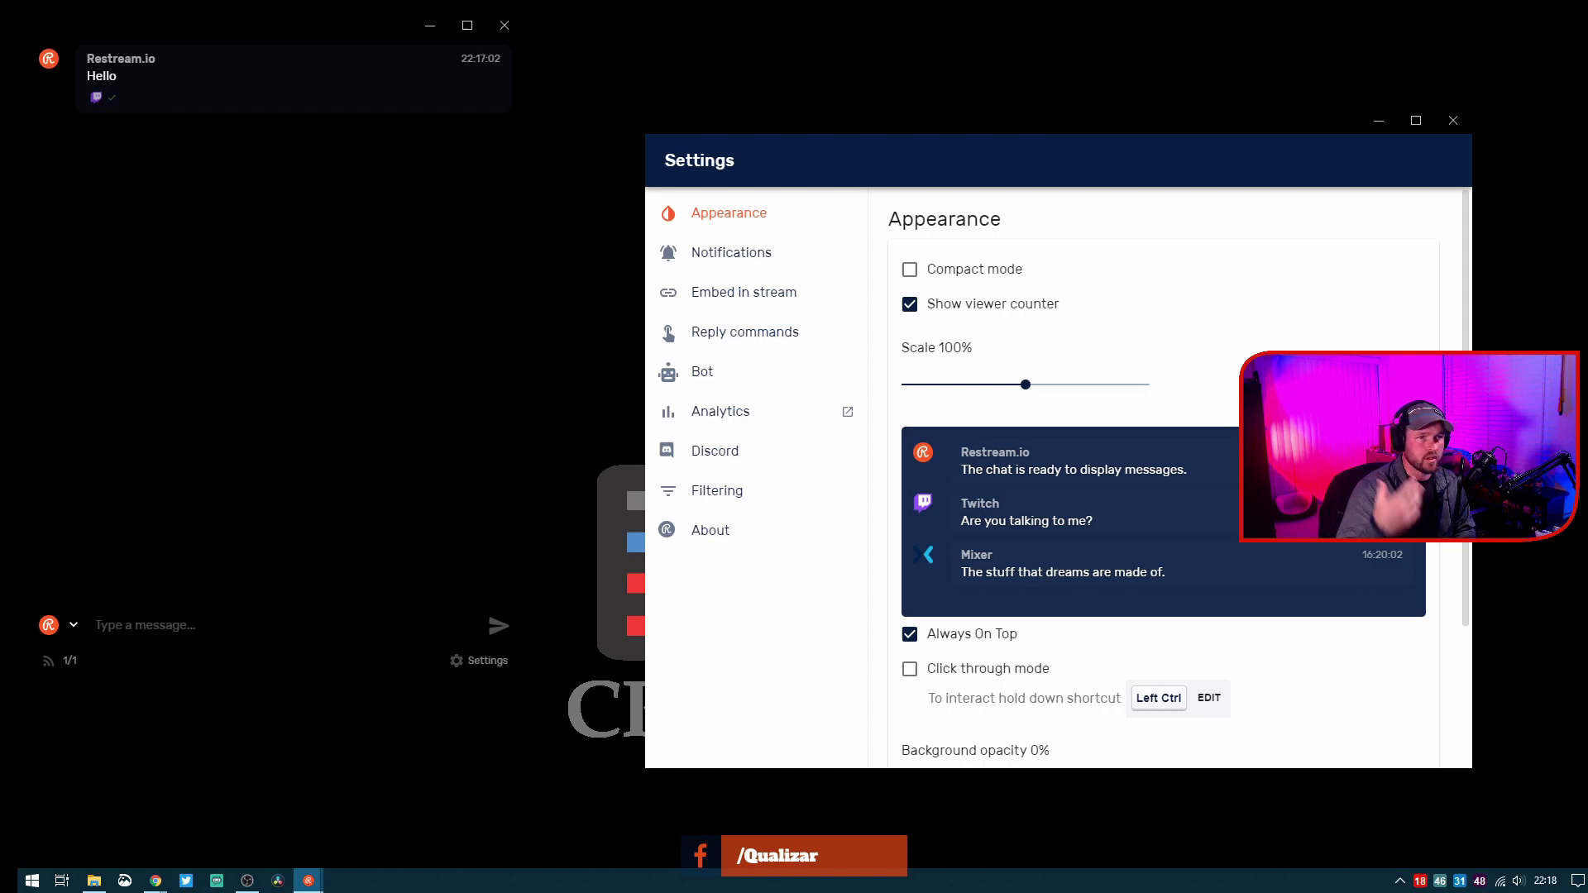
left_click_drag(517, 669, 431, 608)
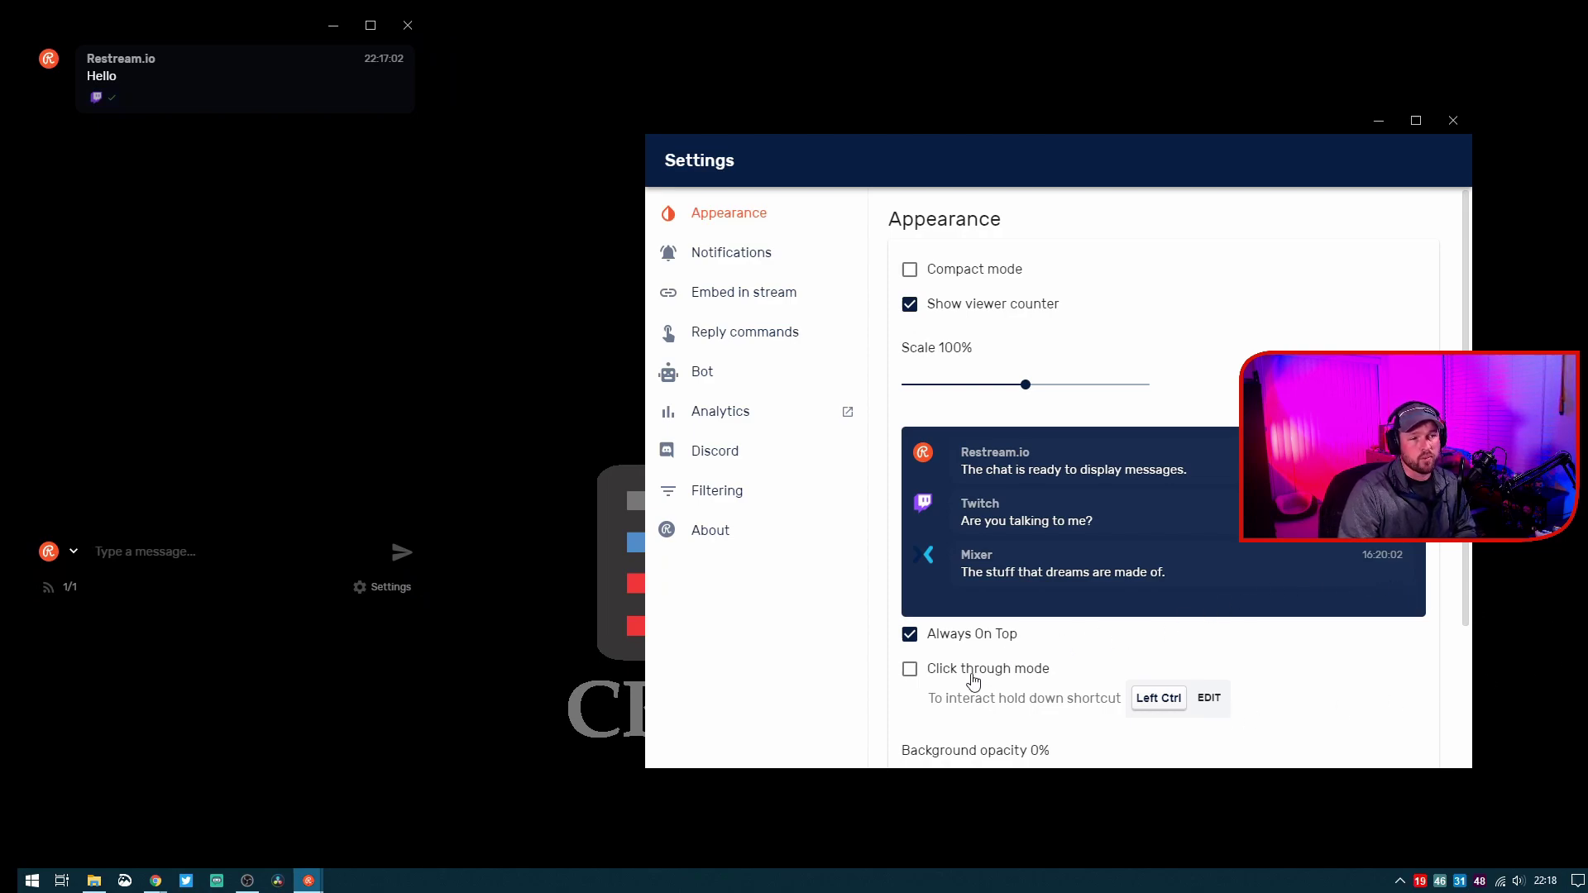
Step: Try out Click through mode, turn it off again, and open and dismiss the chat's settings menu
scroll(974, 680, "down", 1)
left_click(975, 589)
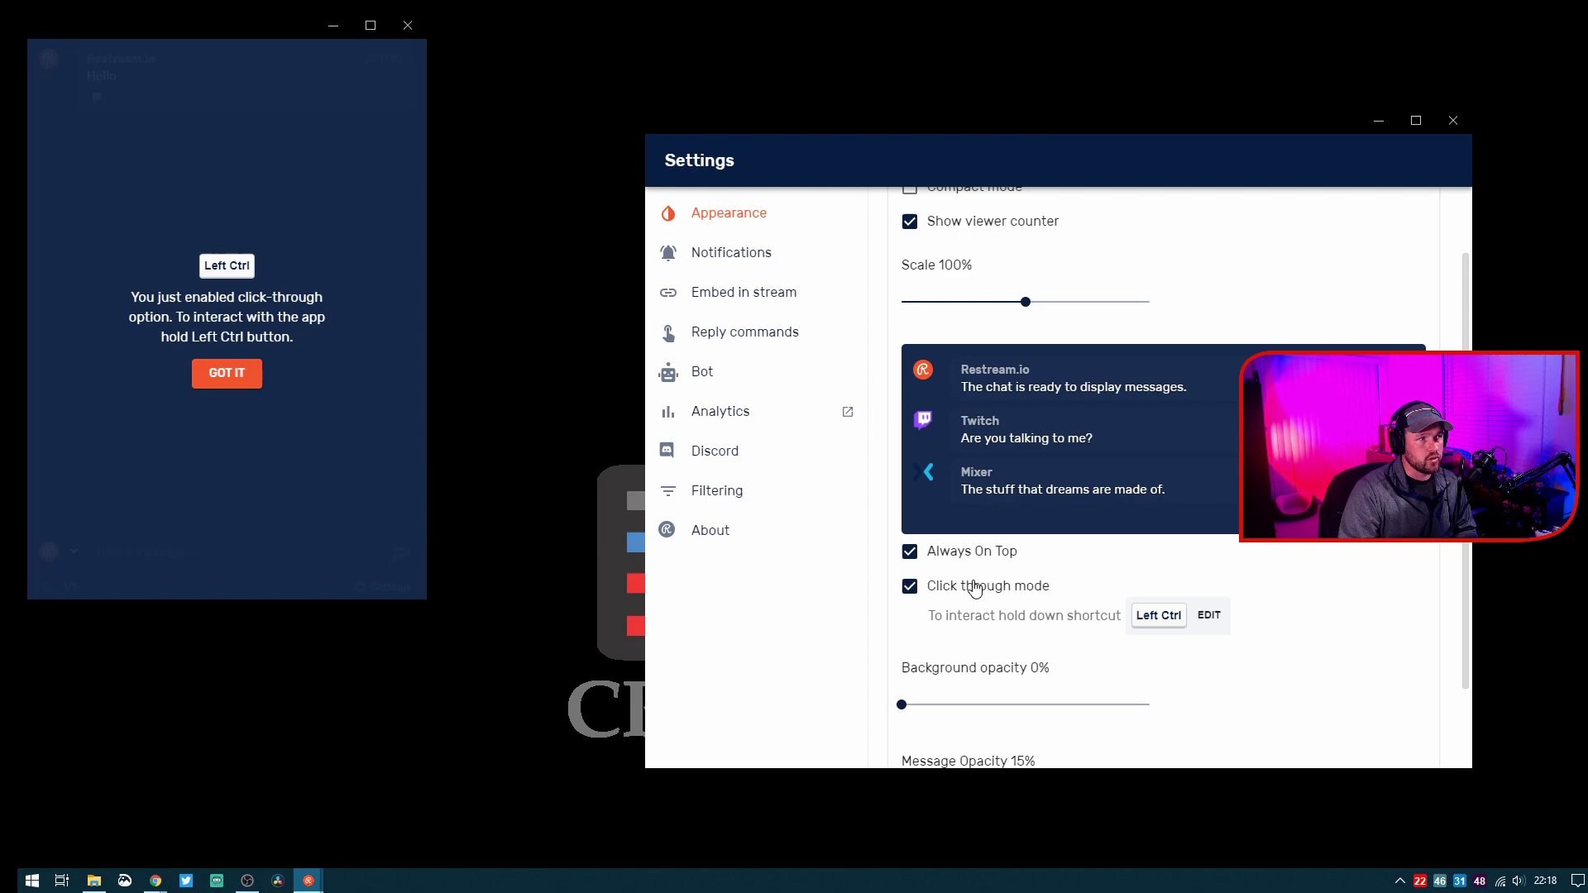
left_click(910, 586)
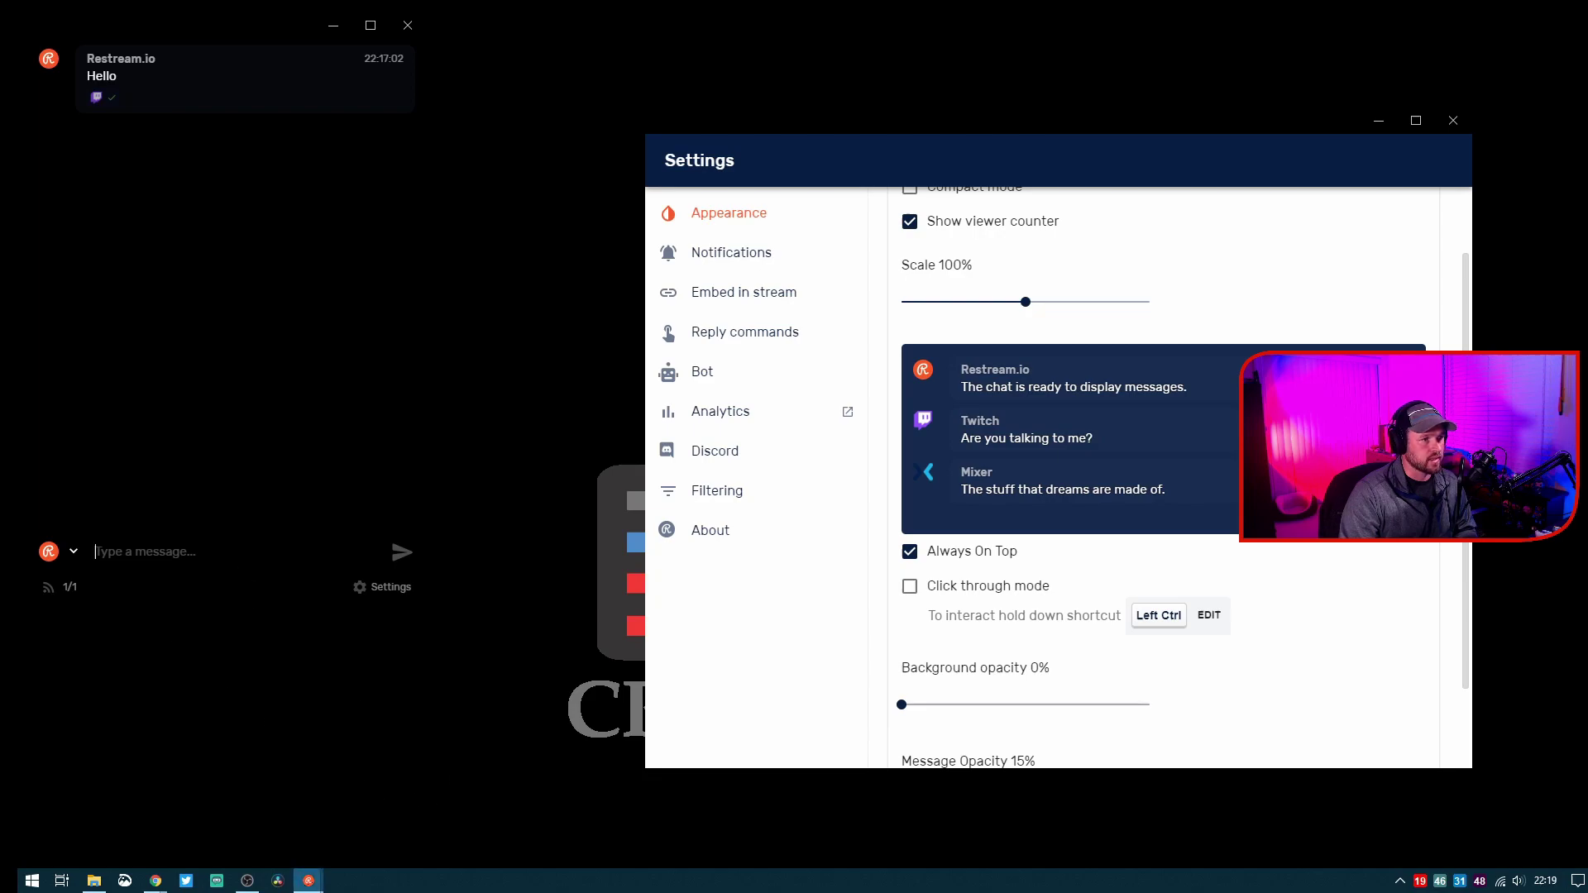
left_click(398, 589)
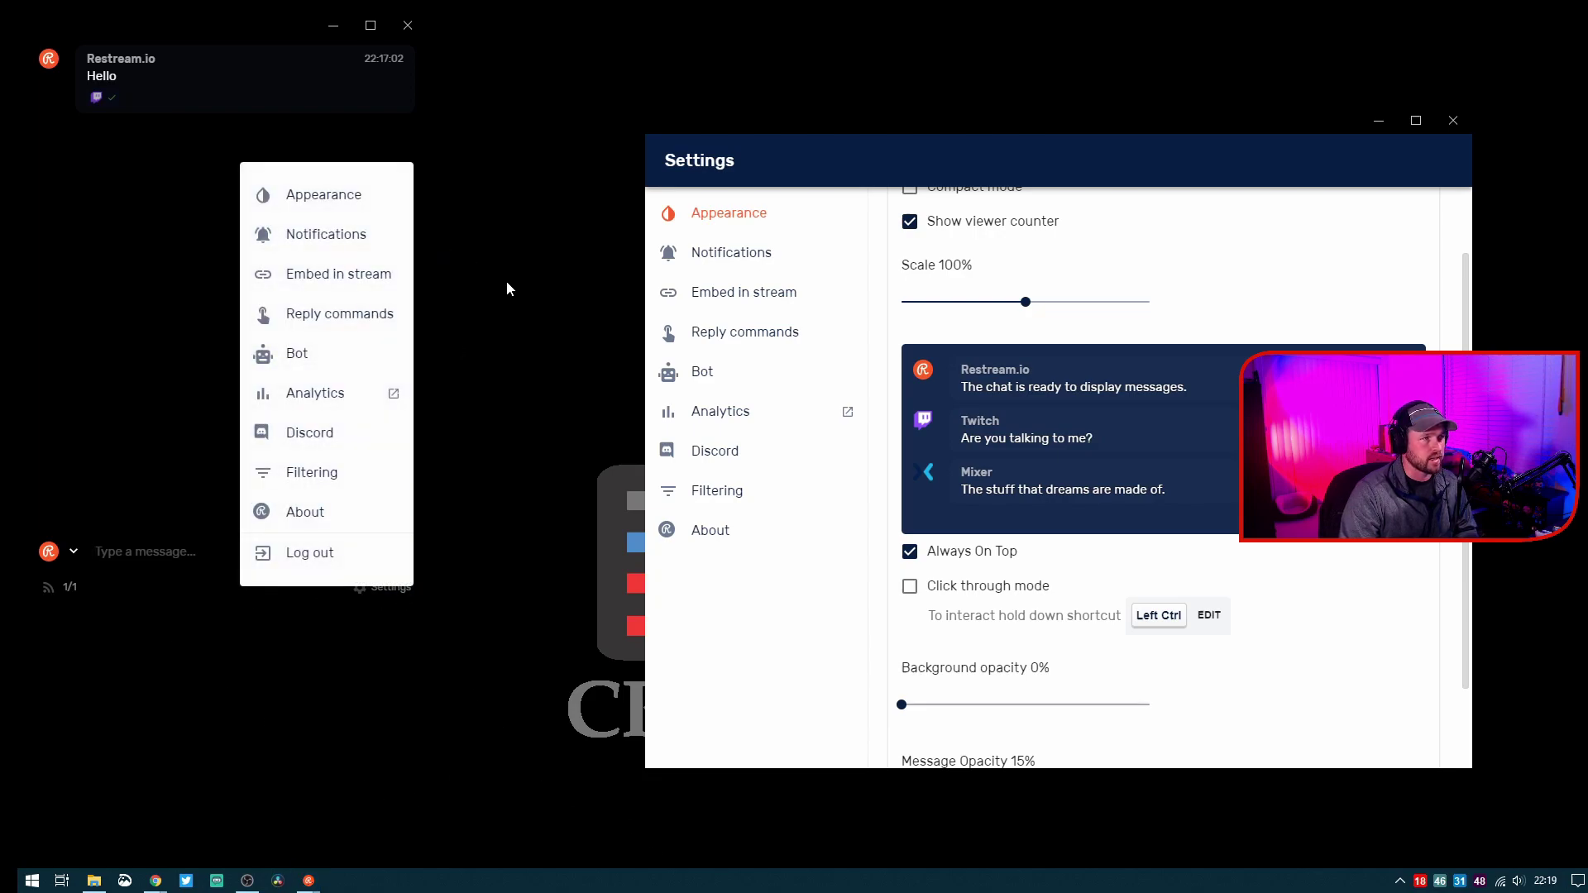
left_click(90, 407)
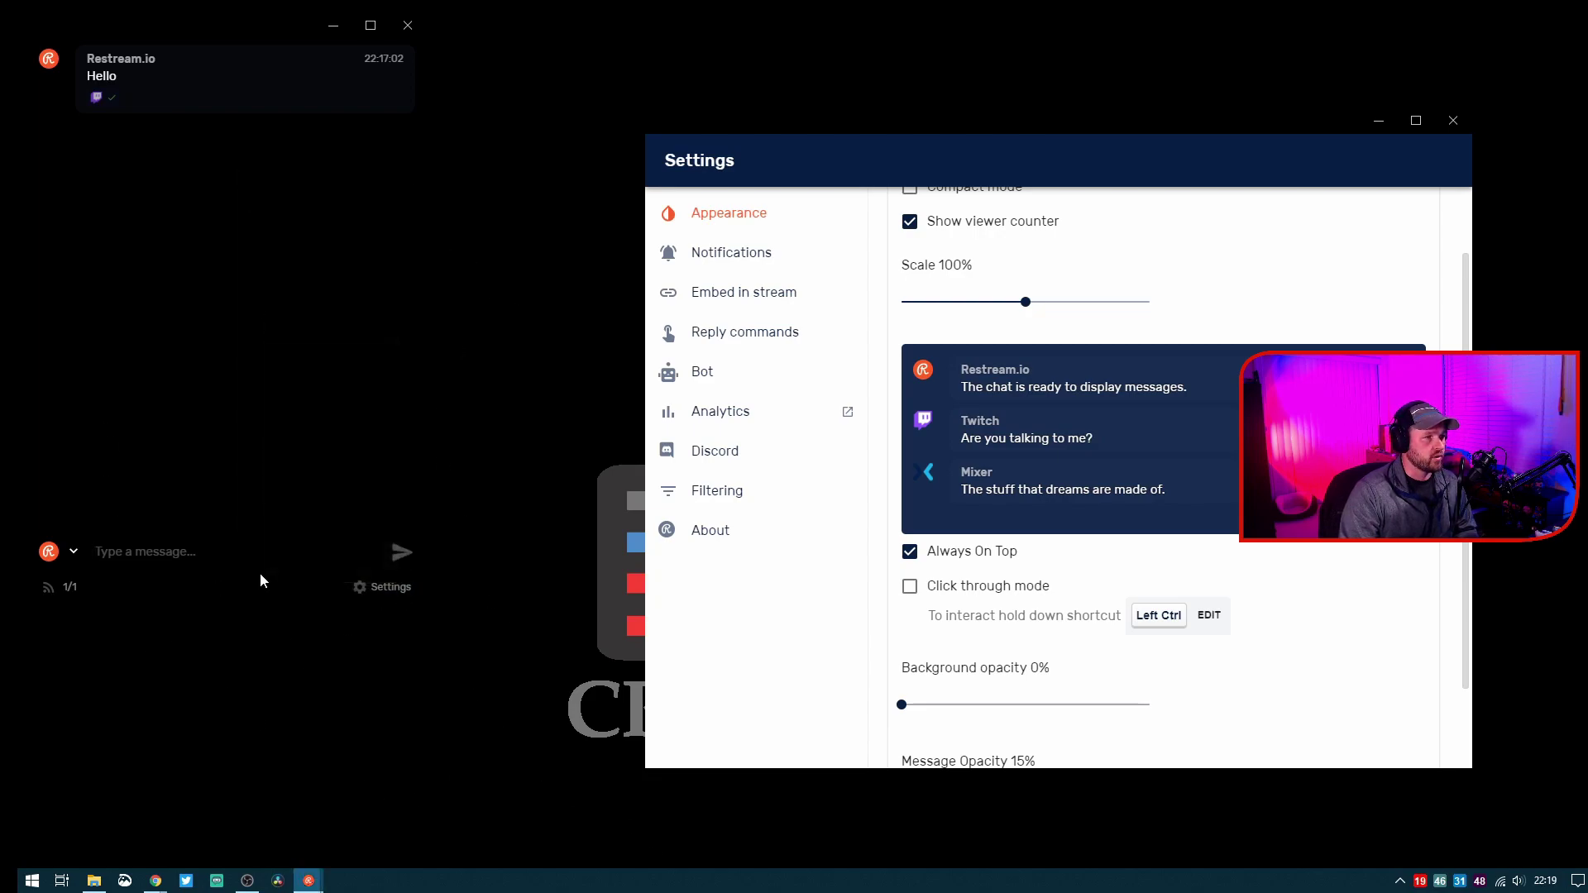
Step: Enable Click through mode, acknowledge its notice, and move the chat window slightly away from the desktop's corner
left_click(932, 592)
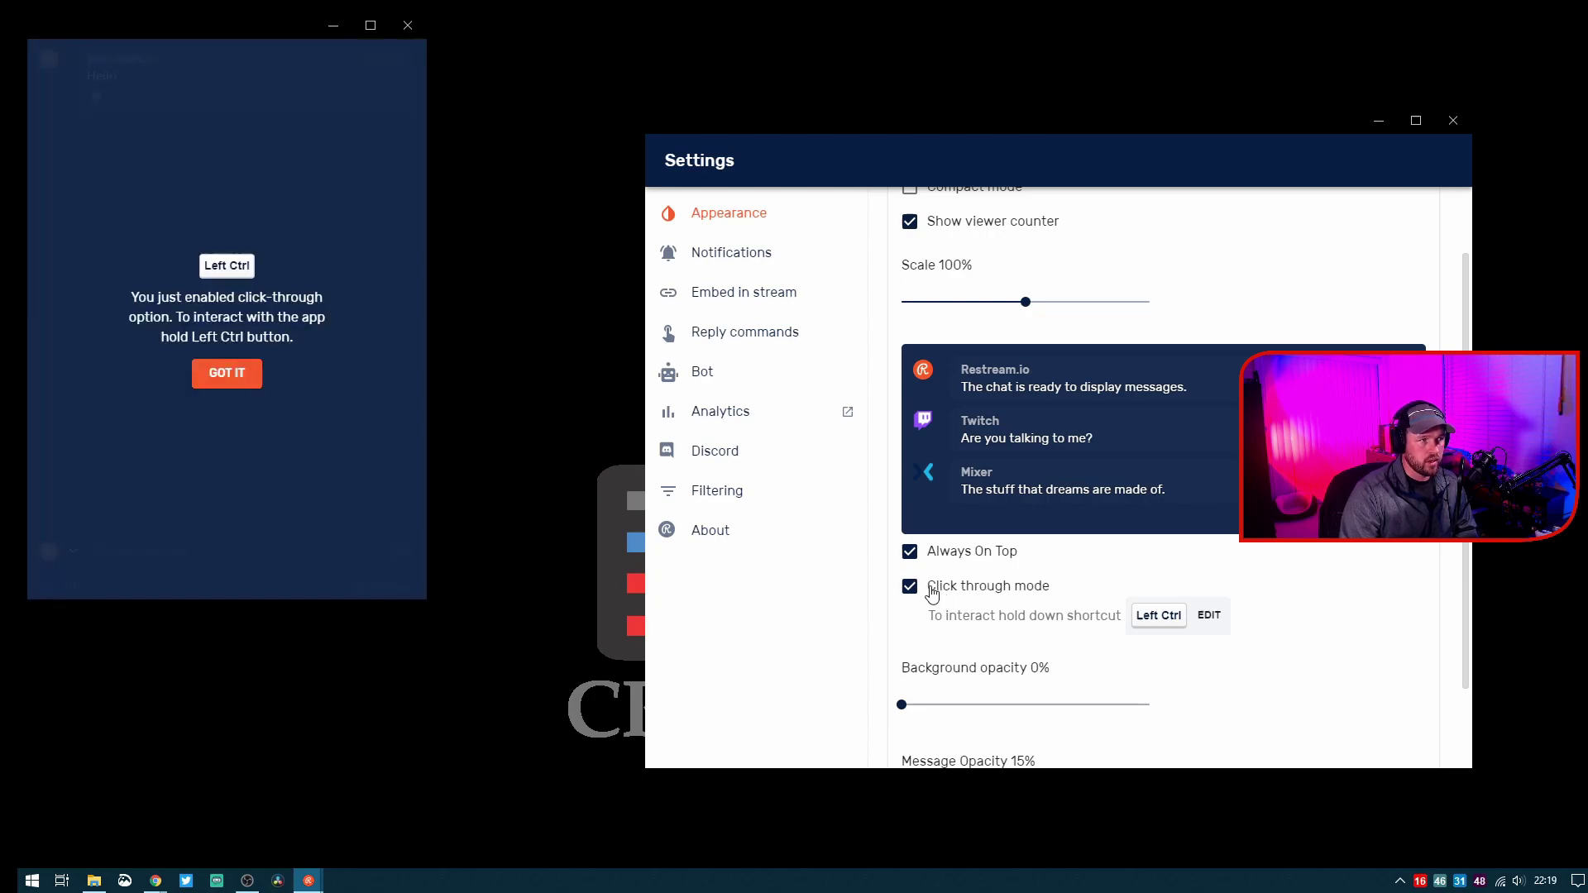
left_click(233, 379)
mouse_move(253, 26)
left_mouse_down()
mouse_move(372, 160)
mouse_move(489, 152)
mouse_move(461, 96)
mouse_move(315, 105)
mouse_move(400, 78)
mouse_move(460, 161)
mouse_move(322, 47)
mouse_move(277, 43)
left_mouse_up()
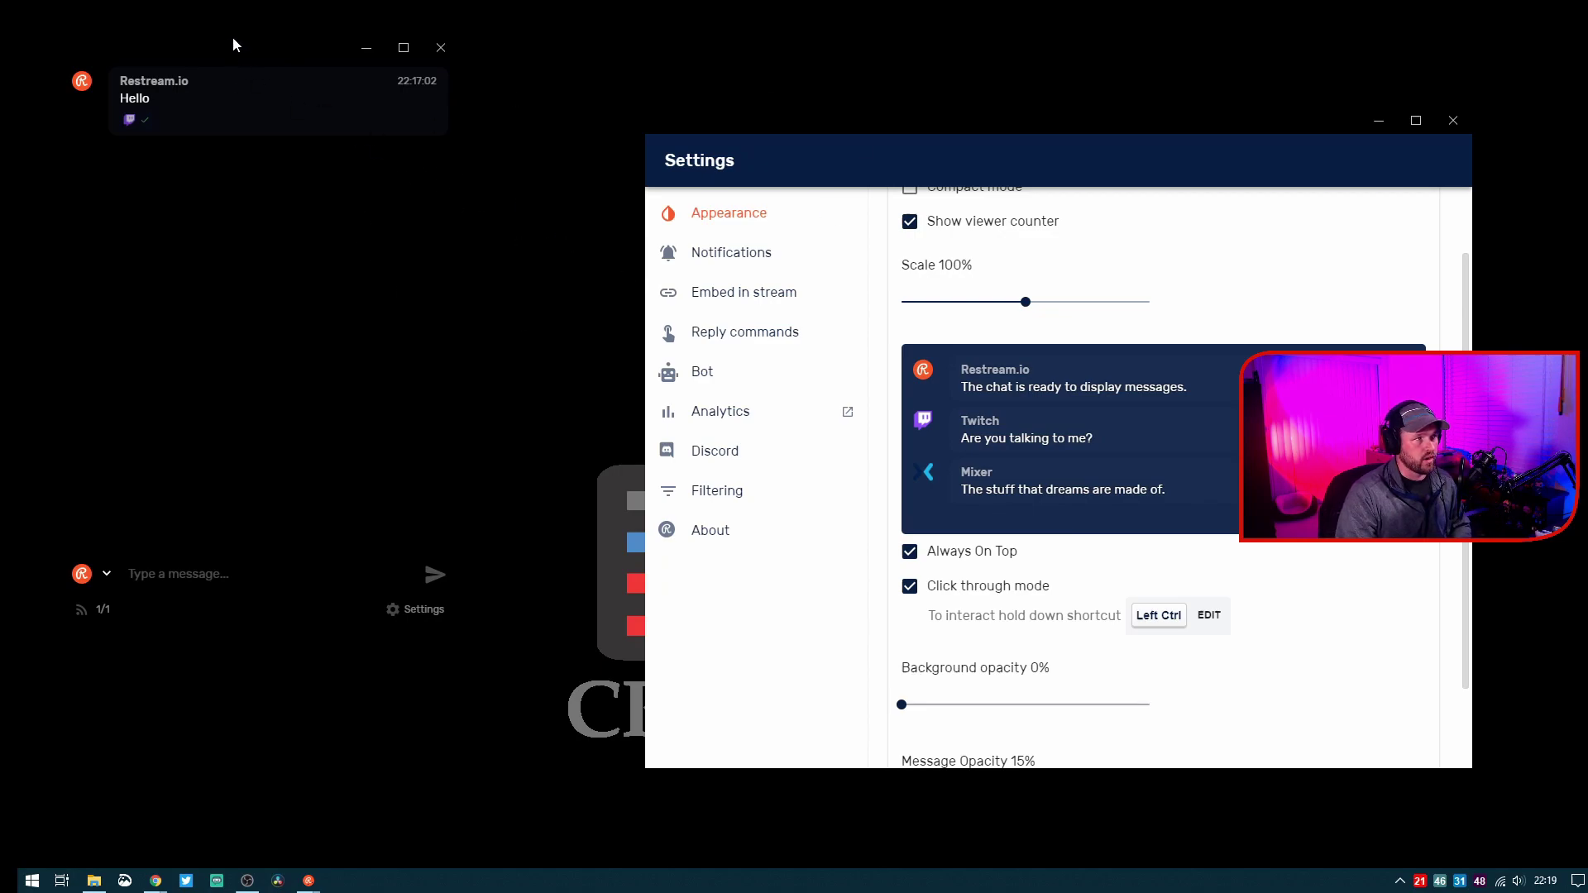
Step: Test Click through mode by trying to interact with the chat overlay's message field
left_click_drag(961, 488, 928, 619)
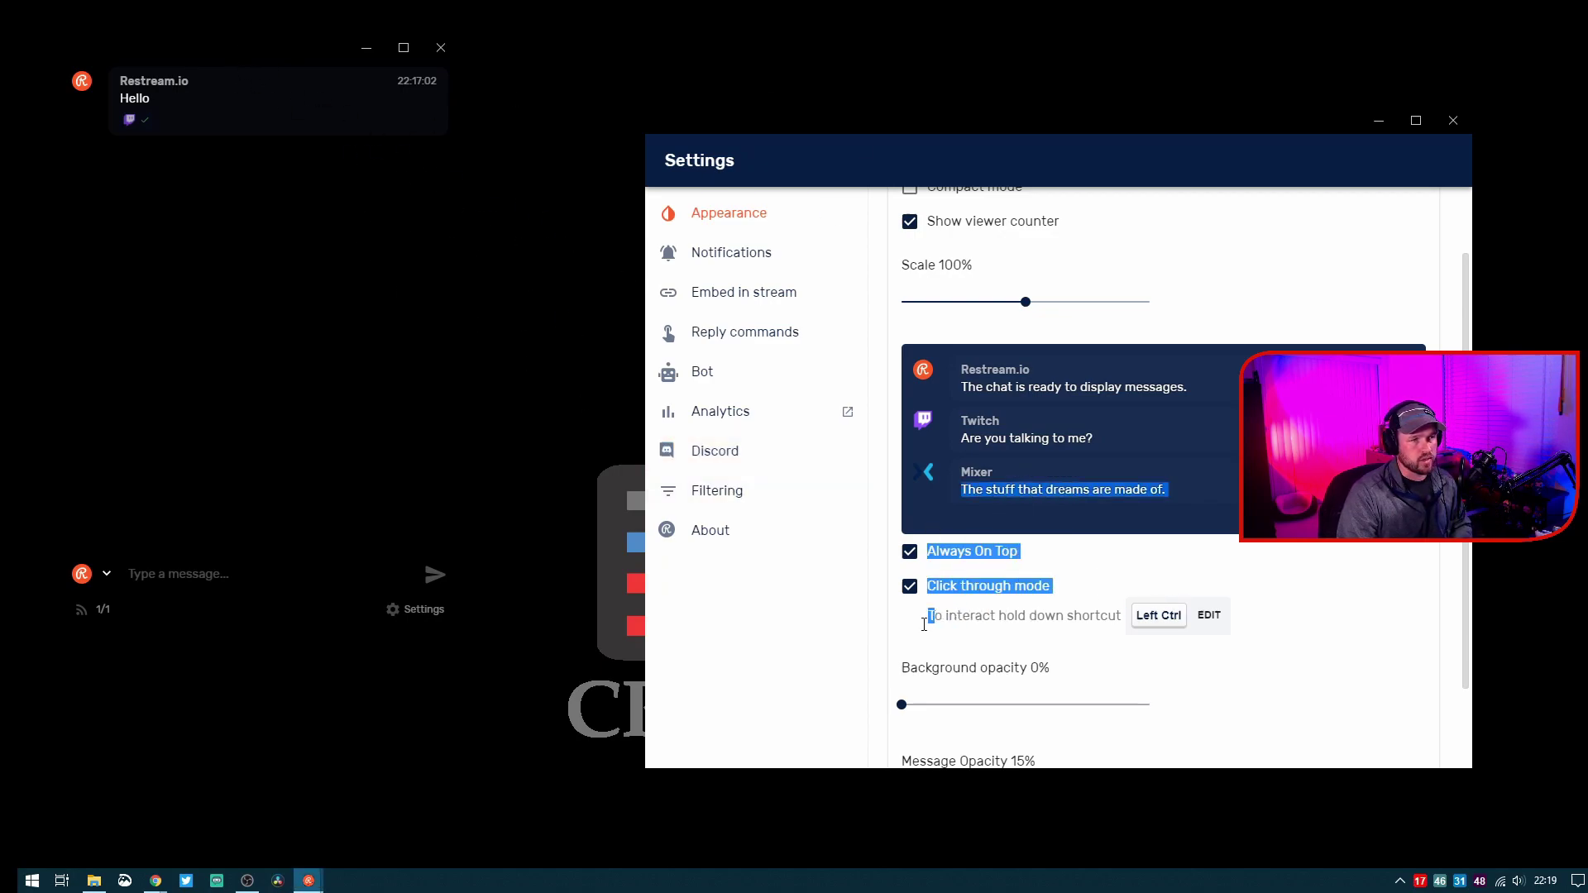
left_click(812, 629)
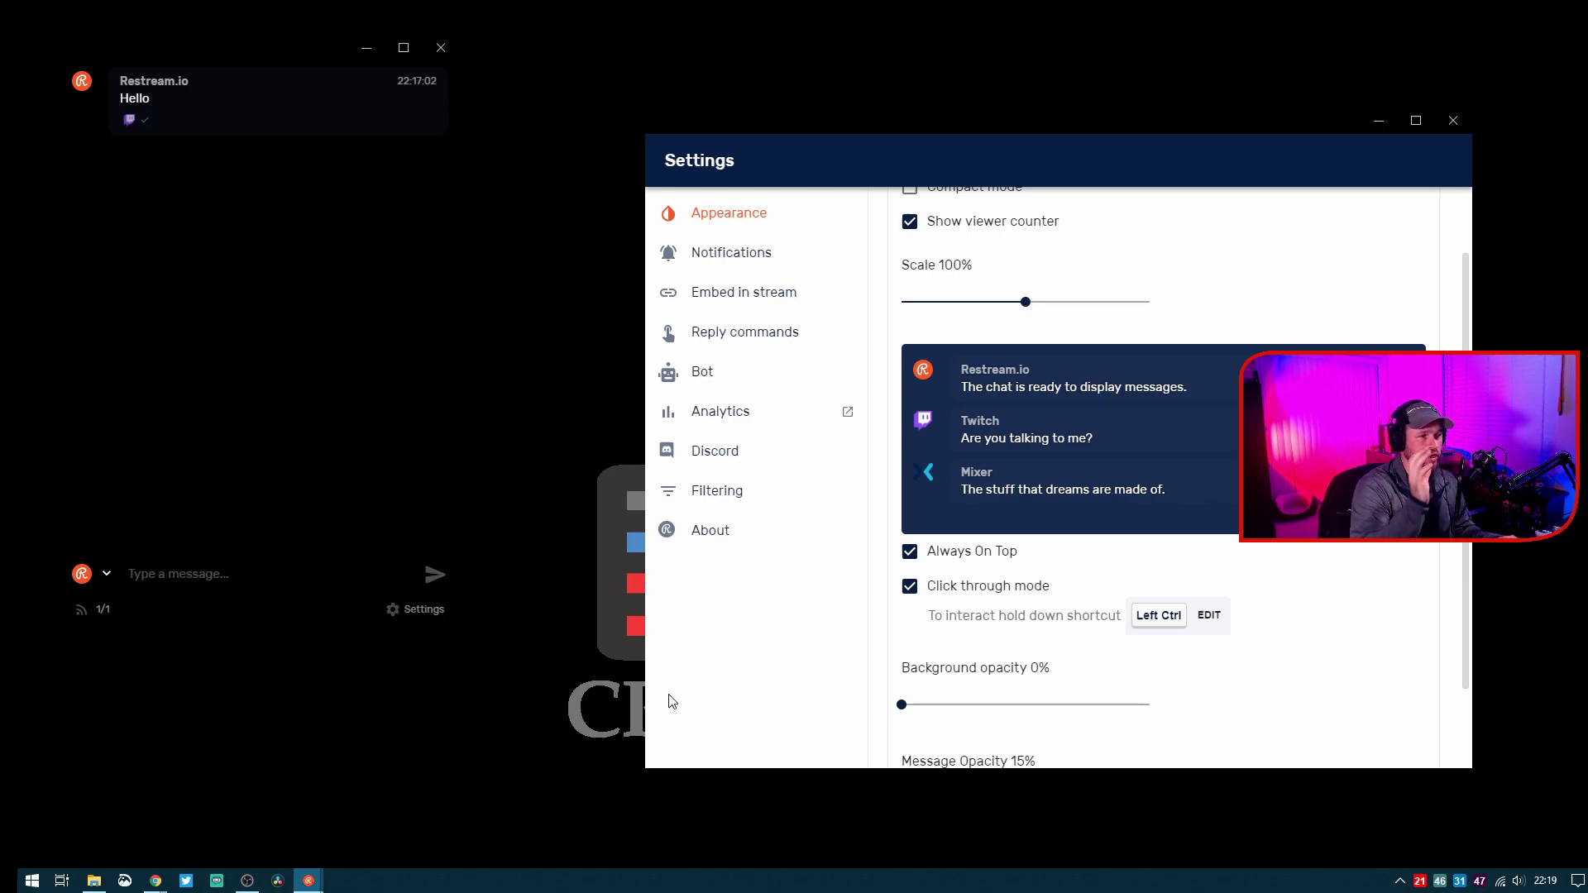
left_click(296, 570)
left_click(530, 677)
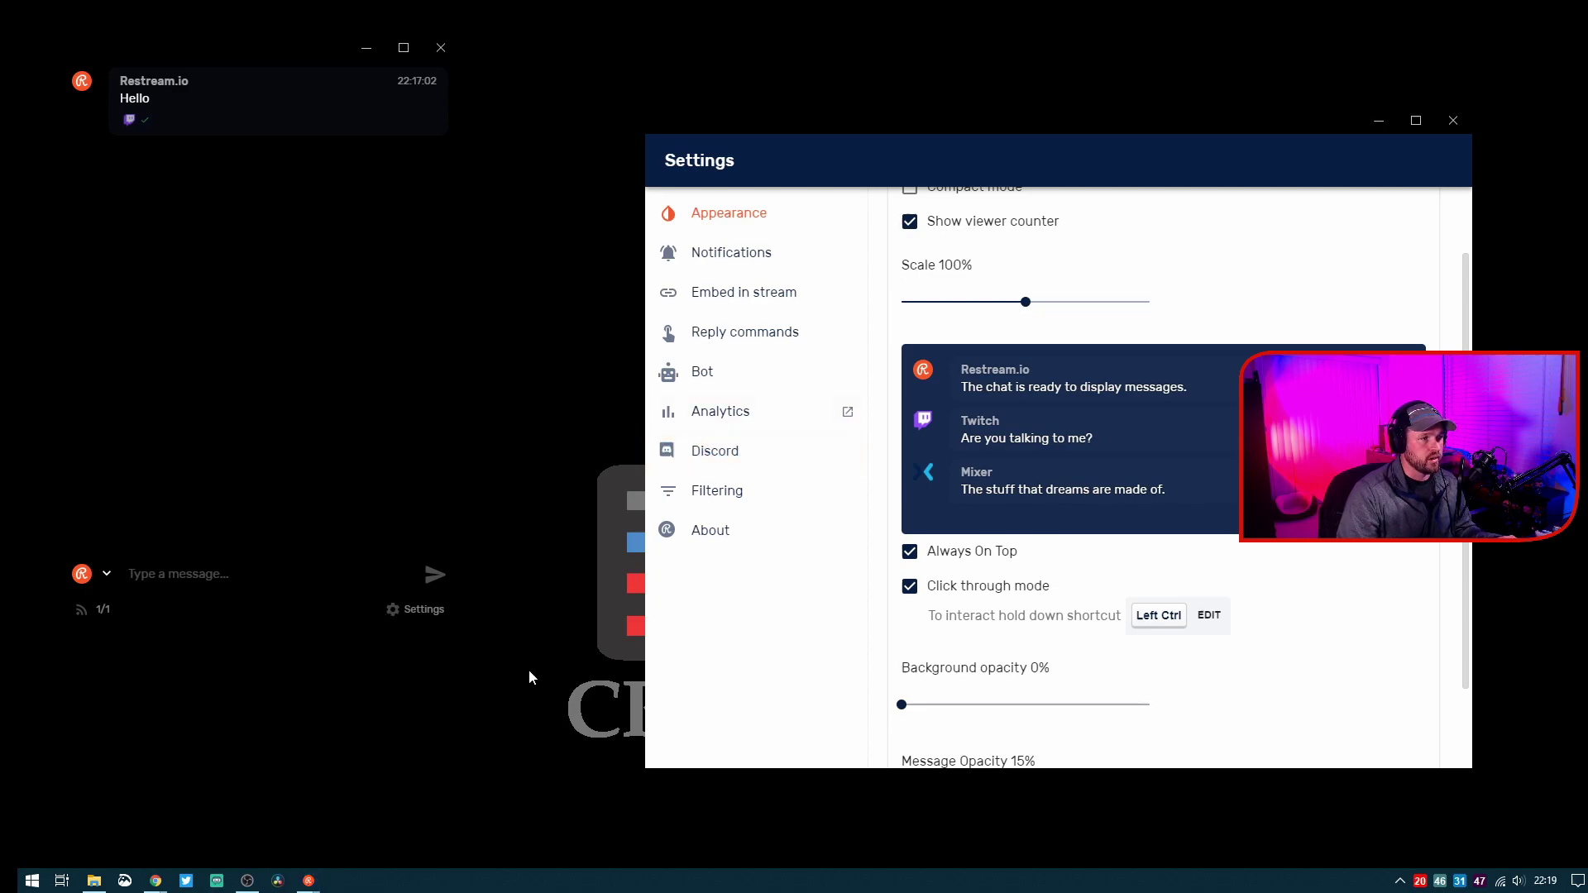